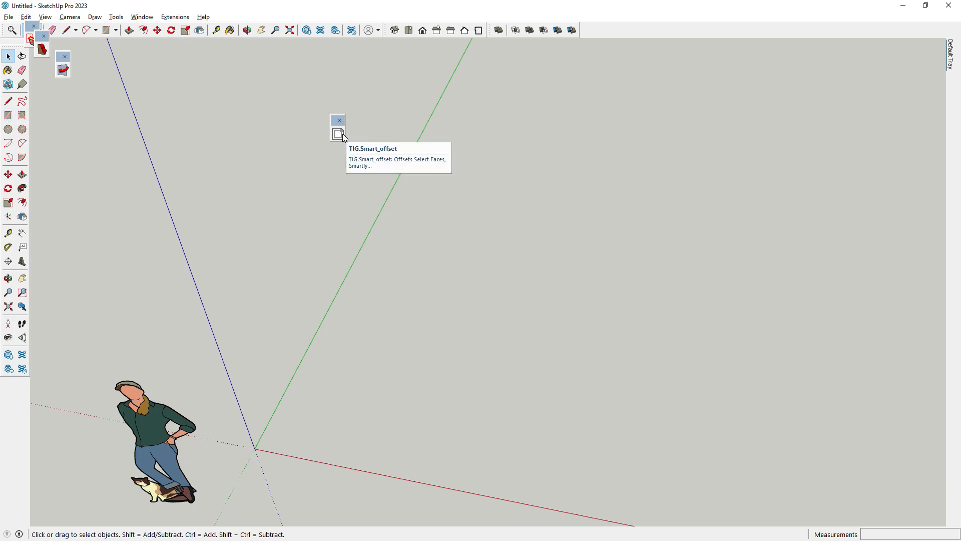
- Sketch a rectangle on the ground plane with its first corner at the origin
{"action": "left_click", "coordinate": [8, 115]}
{"action": "left_click", "coordinate": [254, 448]}
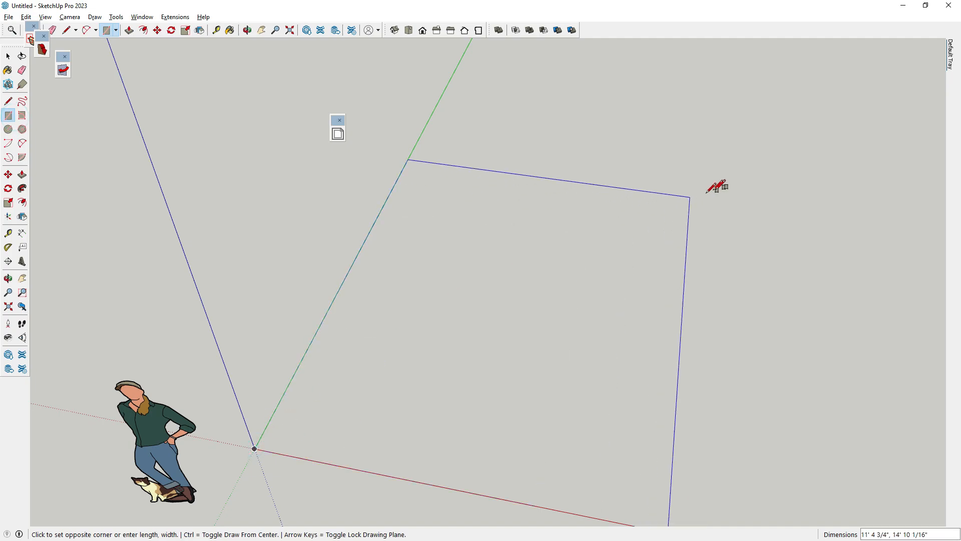
{"action": "left_click", "coordinate": [730, 183]}
- Draw two slanted lines across the rectangle, from its green-axis edge to the red-axis edge and to the opposite edge
{"action": "left_click", "coordinate": [8, 101]}
{"action": "middle_click_drag", "start_coordinate": [285, 330], "coordinate": [316, 408]}
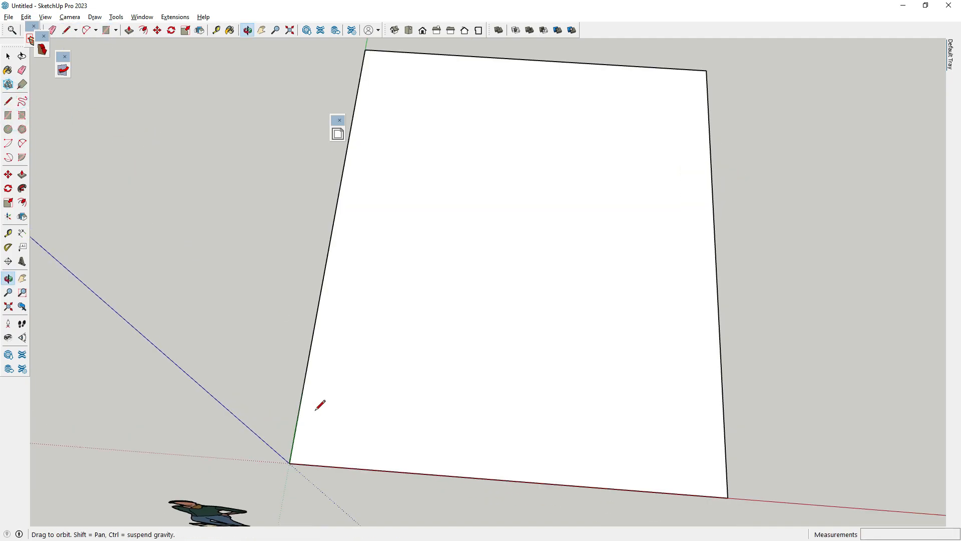
{"action": "scroll", "coordinate": [336, 373], "scroll_direction": "down", "scroll_amount": 2}
{"action": "left_click", "coordinate": [333, 265]}
{"action": "left_click", "coordinate": [454, 453]}
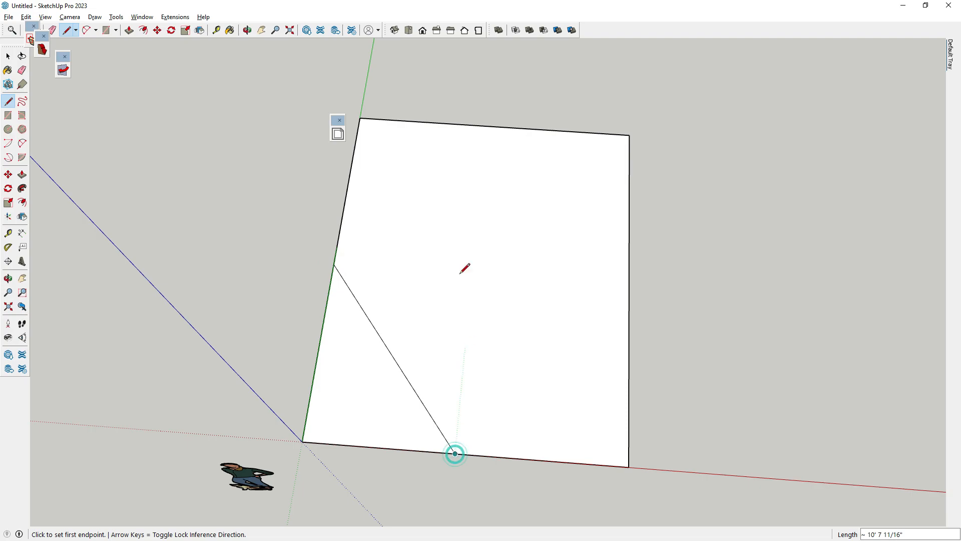
{"action": "left_click", "coordinate": [358, 149]}
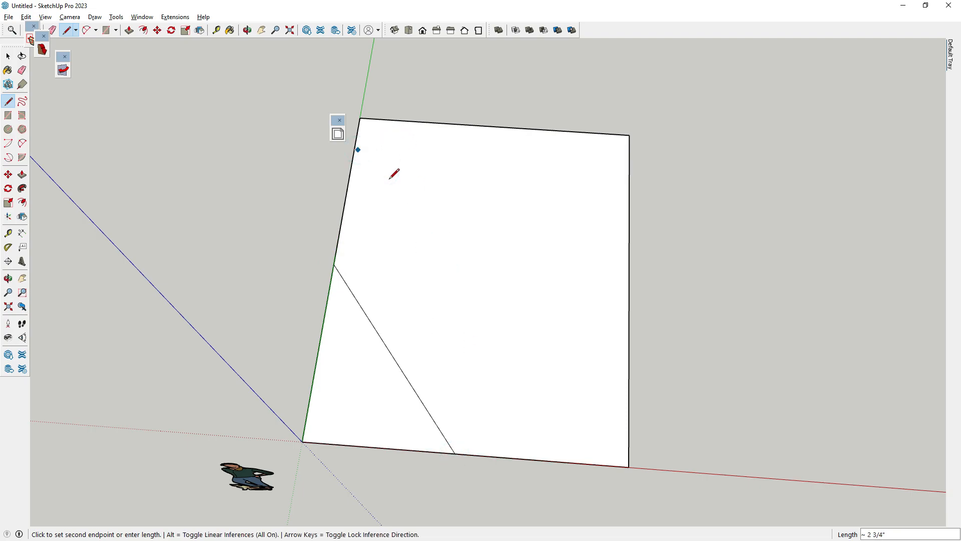
{"action": "key", "text": "Escape"}
{"action": "left_click", "coordinate": [354, 156]}
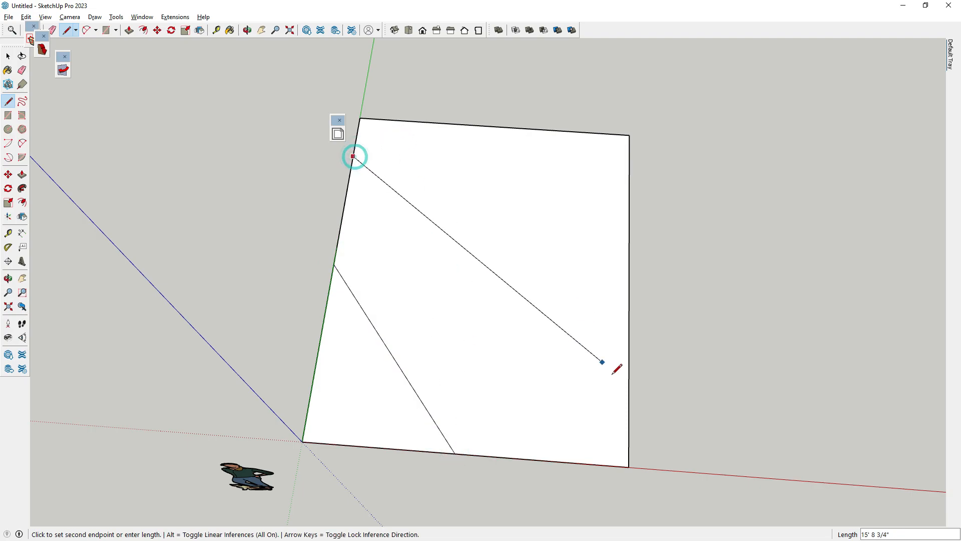
{"action": "left_click", "coordinate": [629, 399]}
{"action": "left_click", "coordinate": [467, 125]}
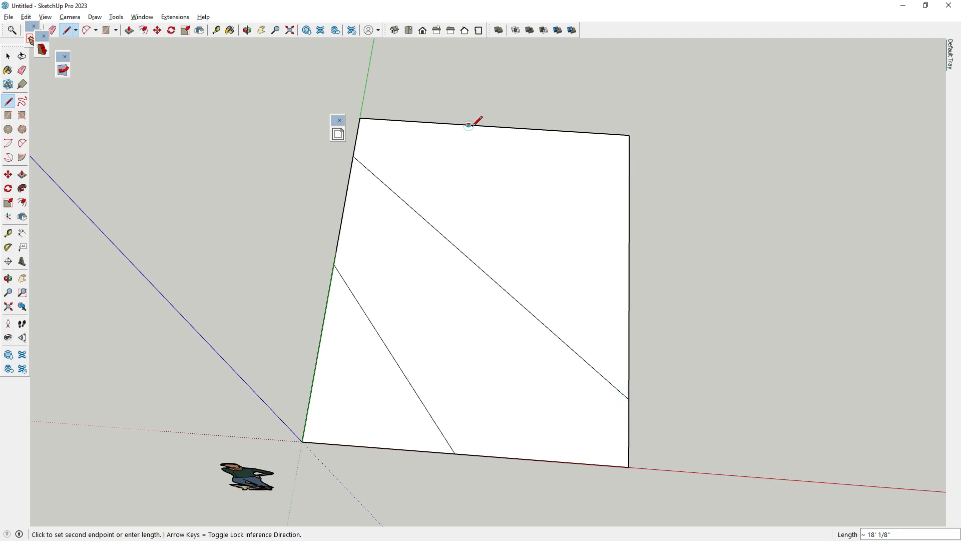
{"action": "key", "text": "Escape"}
- Draw four more slanted lines between different edges of the rectangle to split it into irregular crossing faces
{"action": "left_click", "coordinate": [543, 129]}
{"action": "left_click", "coordinate": [628, 331]}
{"action": "left_click", "coordinate": [594, 133]}
{"action": "left_click", "coordinate": [312, 387]}
{"action": "left_click", "coordinate": [451, 125]}
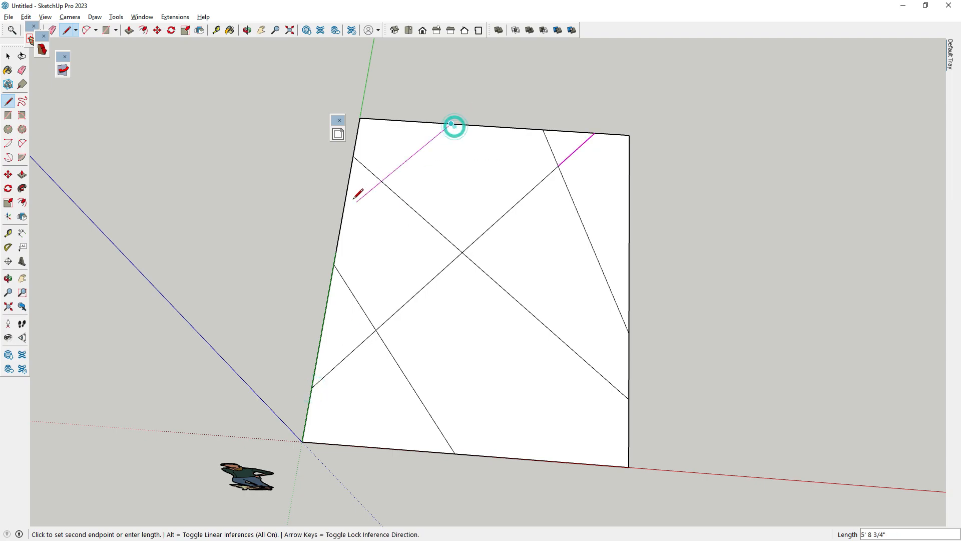
{"action": "left_click", "coordinate": [342, 213]}
{"action": "left_click", "coordinate": [378, 447]}
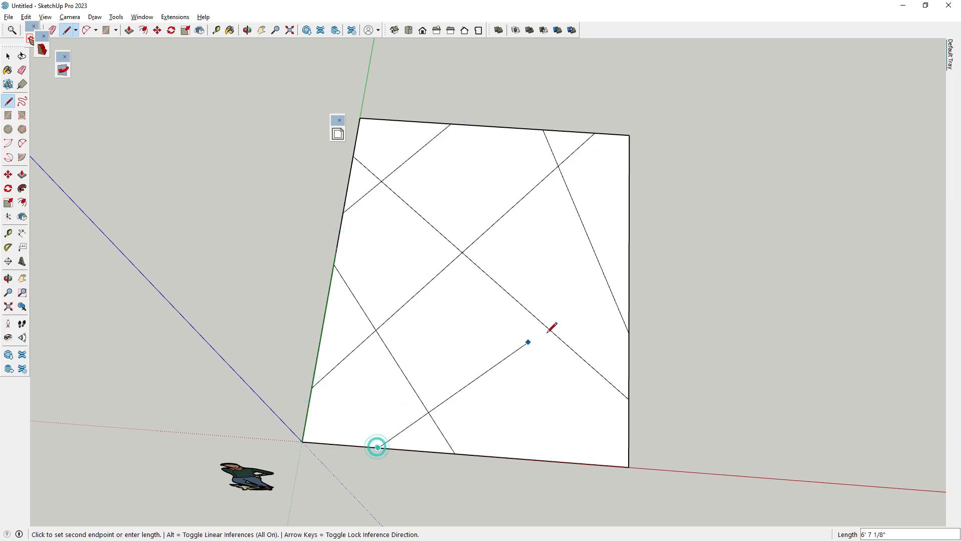
{"action": "left_click", "coordinate": [629, 260]}
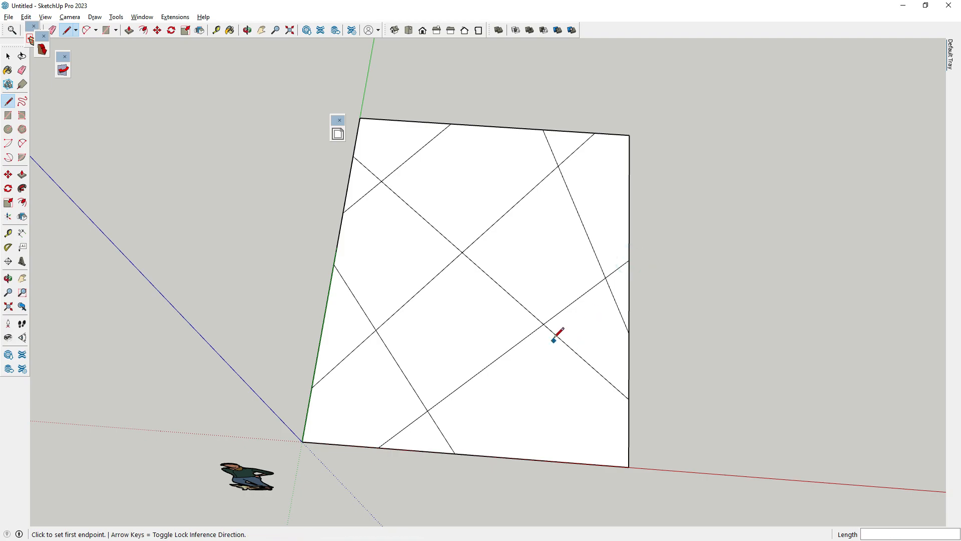
- Select the whole subdivided rectangle and deselect its edges so that only the faces stay selected
{"action": "left_click", "coordinate": [8, 56]}
{"action": "left_click", "coordinate": [7, 56]}
{"action": "middle_click_drag", "start_coordinate": [375, 251], "coordinate": [408, 312]}
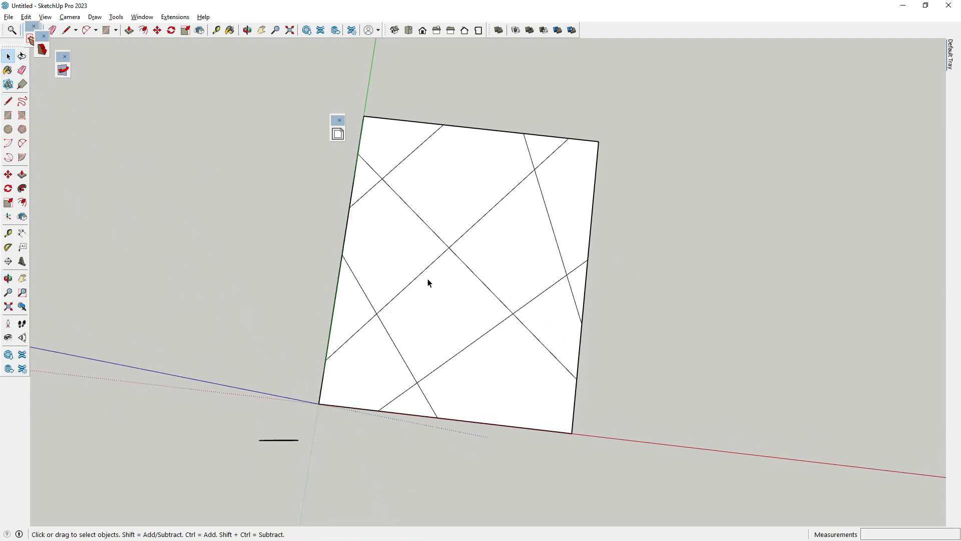
{"action": "middle_click_drag", "start_coordinate": [434, 299], "coordinate": [544, 229]}
{"action": "scroll", "coordinate": [498, 245], "scroll_direction": "up", "scroll_amount": 1}
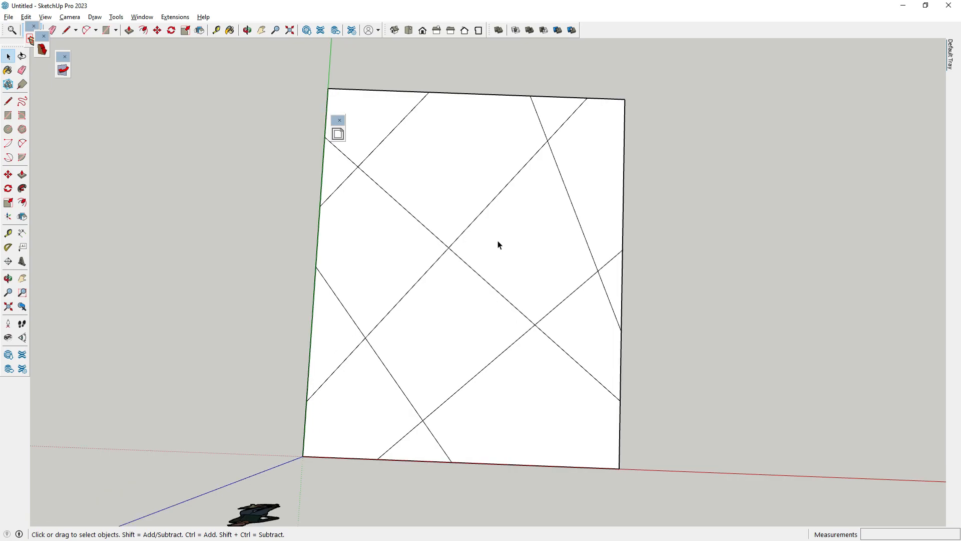
{"action": "scroll", "coordinate": [498, 244], "scroll_direction": "down", "scroll_amount": 1}
{"action": "left_click", "coordinate": [380, 140]}
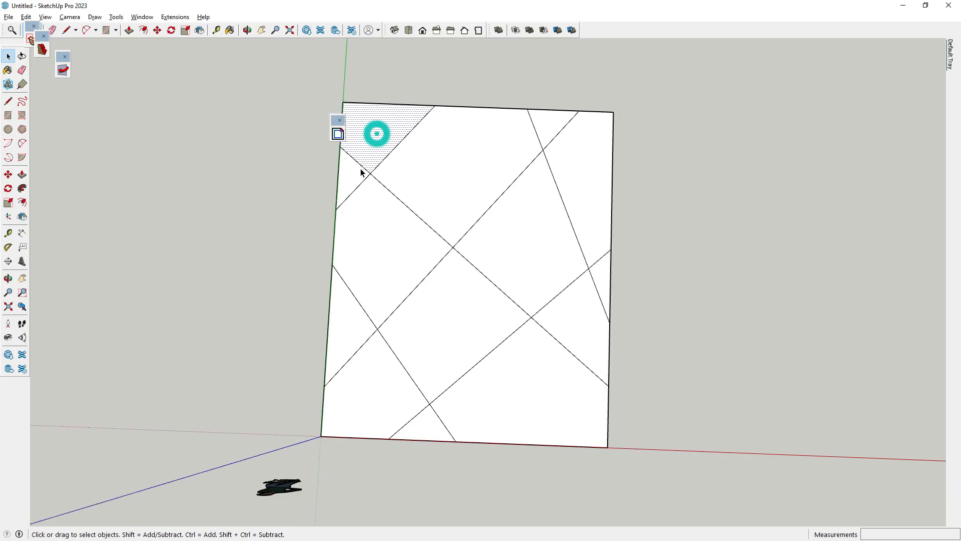
{"action": "triple_click", "coordinate": [445, 160]}
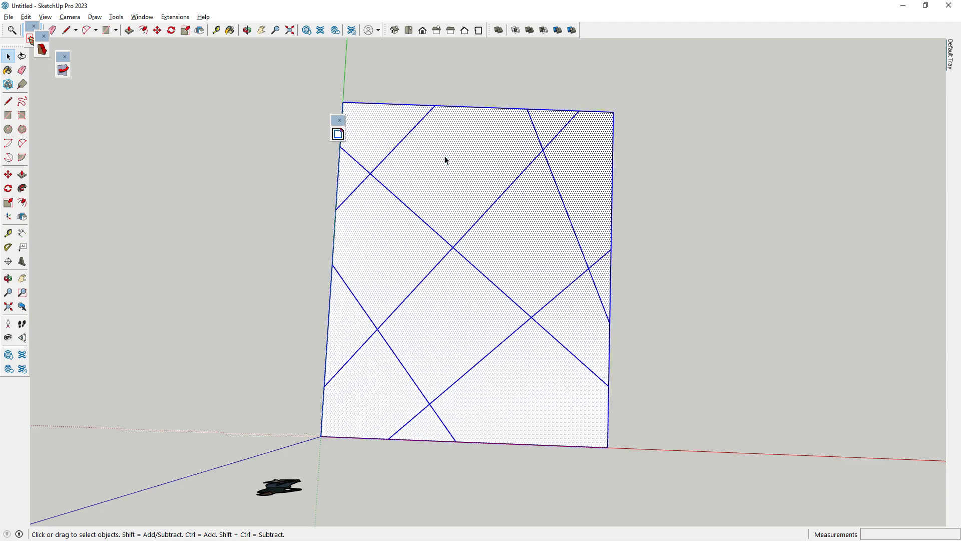
{"action": "right_click", "coordinate": [445, 160]}
{"action": "mouse_move", "coordinate": [487, 255]}
{"action": "mouse_move", "coordinate": [489, 218]}
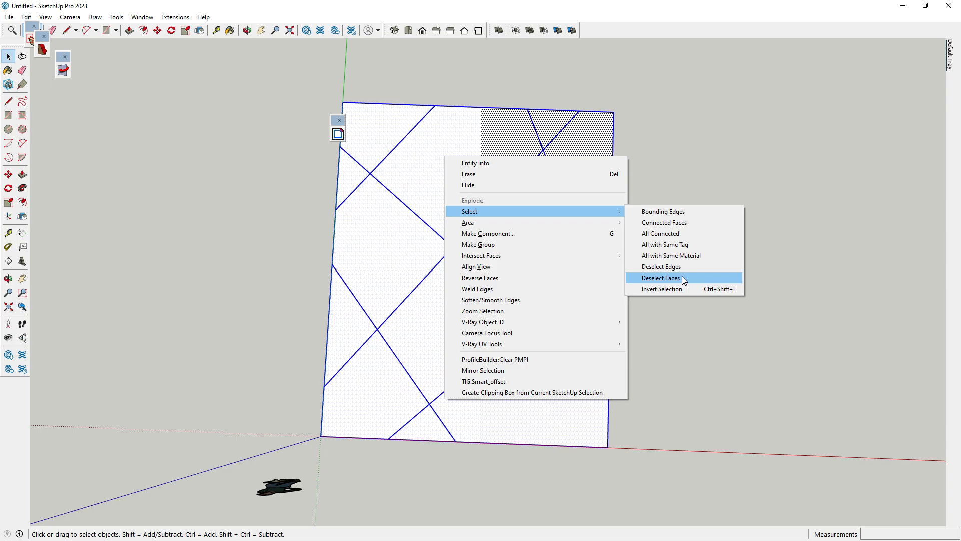
{"action": "left_click", "coordinate": [671, 267]}
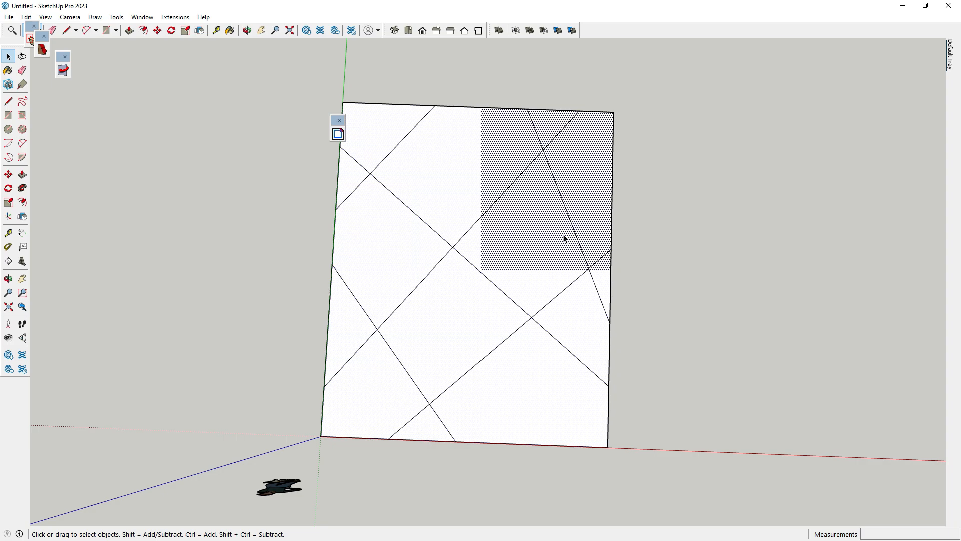
- Try a TIG.Smart_offset of 6 on all the selected faces, inspect the overlapping outlines and undo it
{"action": "left_click", "coordinate": [337, 134]}
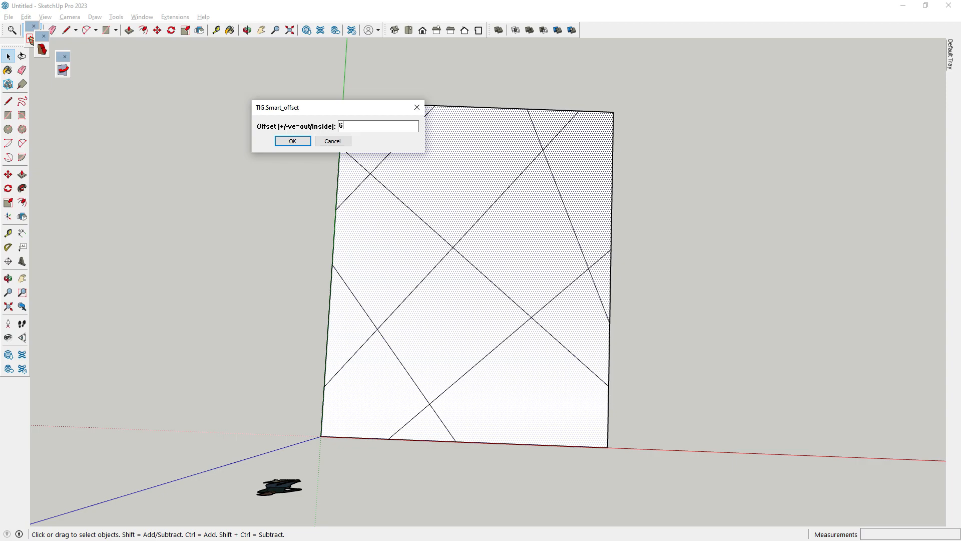
{"action": "key", "text": "Return"}
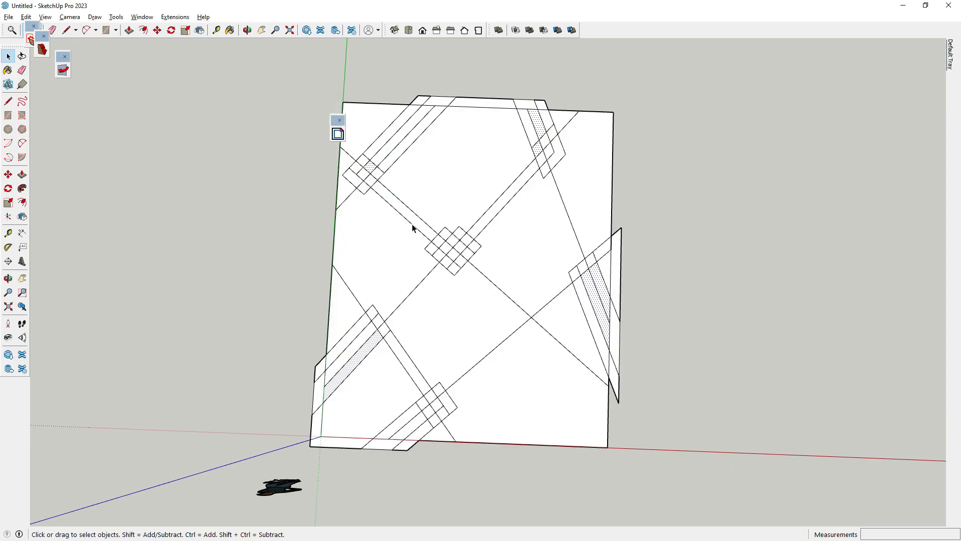
{"action": "middle_click_drag", "start_coordinate": [414, 221], "coordinate": [373, 158]}
{"action": "scroll", "coordinate": [489, 268], "scroll_direction": "up", "scroll_amount": 3}
{"action": "scroll", "coordinate": [465, 339], "scroll_direction": "down", "scroll_amount": 4}
{"action": "scroll", "coordinate": [461, 373], "scroll_direction": "up", "scroll_amount": 2}
{"action": "scroll", "coordinate": [461, 373], "scroll_direction": "down", "scroll_amount": 2}
{"action": "middle_click_drag", "start_coordinate": [517, 401], "coordinate": [484, 254]}
{"action": "key", "text": "ctrl+z"}
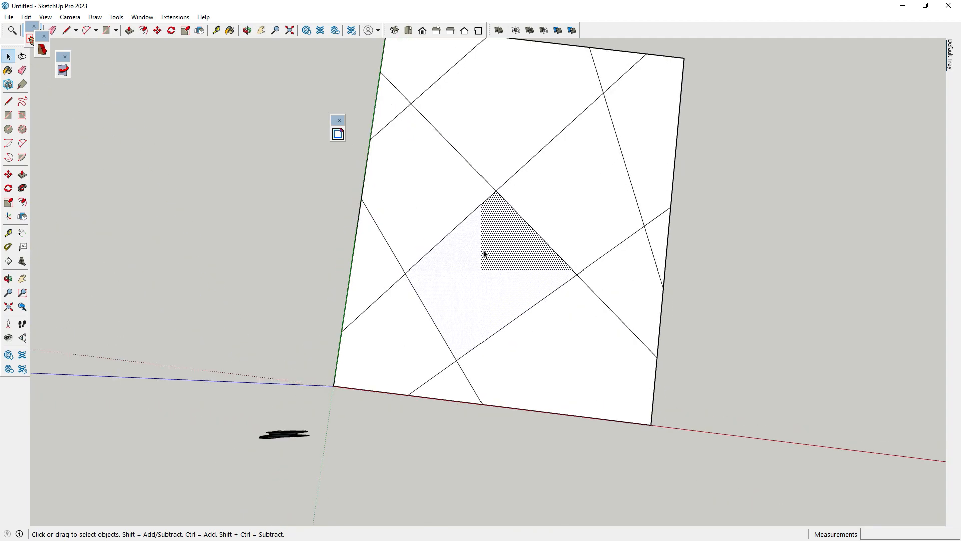
- Select every face of the subdivided rectangle one by one, leaving the edges out
{"action": "middle_click_drag", "start_coordinate": [460, 302], "coordinate": [441, 313]}
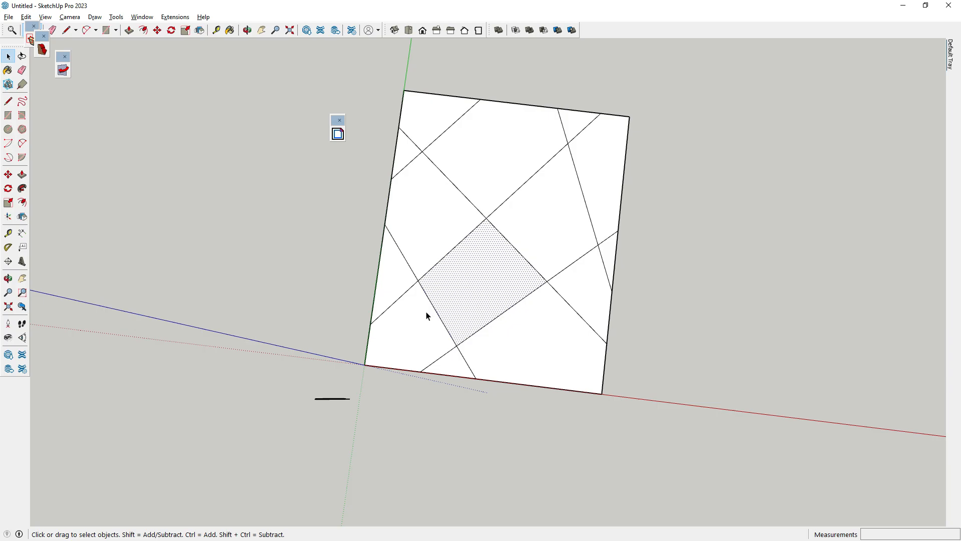
{"action": "middle_click_drag", "start_coordinate": [422, 239], "coordinate": [521, 354]}
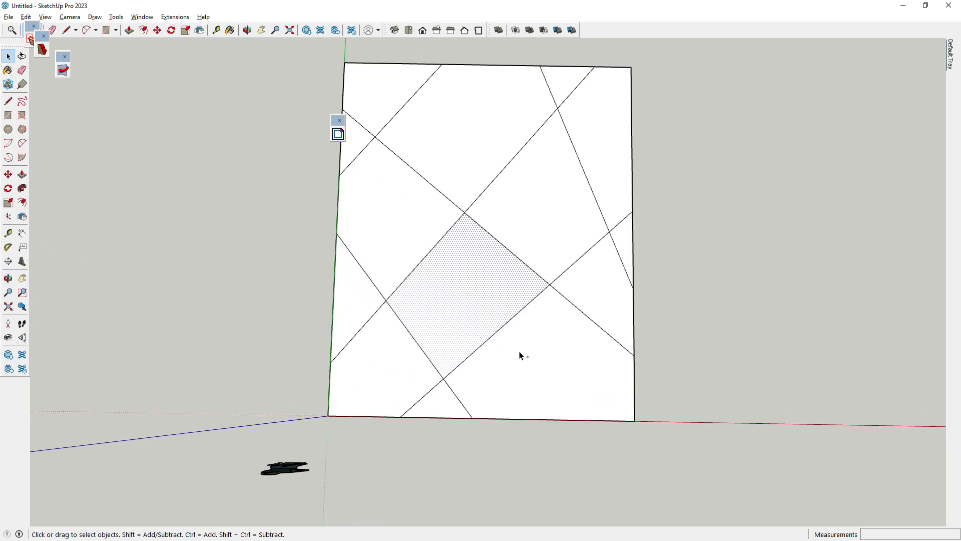
{"action": "left_click", "coordinate": [521, 354], "text": "ctrl"}
{"action": "left_click", "coordinate": [386, 368], "text": "ctrl"}
{"action": "left_click", "coordinate": [360, 307], "text": "ctrl"}
{"action": "left_click", "coordinate": [388, 257], "text": "ctrl"}
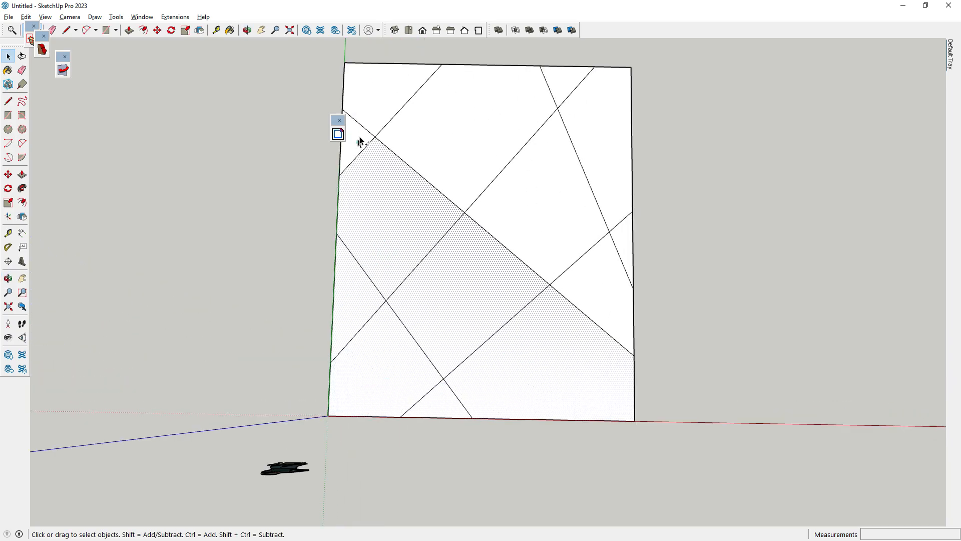
{"action": "left_click", "coordinate": [358, 143], "text": "ctrl"}
{"action": "left_click", "coordinate": [372, 109], "text": "ctrl"}
{"action": "left_click", "coordinate": [448, 157], "text": "ctrl"}
{"action": "left_click", "coordinate": [586, 103], "text": "ctrl"}
{"action": "left_click", "coordinate": [566, 77], "text": "ctrl"}
{"action": "left_click", "coordinate": [510, 231], "text": "ctrl"}
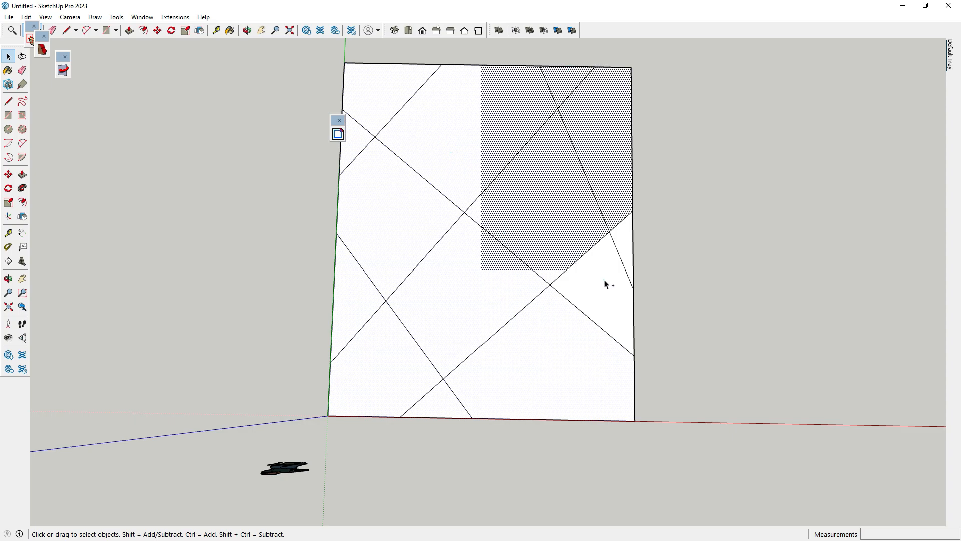
{"action": "left_click", "coordinate": [605, 280], "text": "ctrl"}
{"action": "left_click", "coordinate": [624, 240], "text": "ctrl"}
- Offset all the selected faces inward with TIG.Smart_offset, using a negative offset value
{"action": "left_click", "coordinate": [338, 135]}
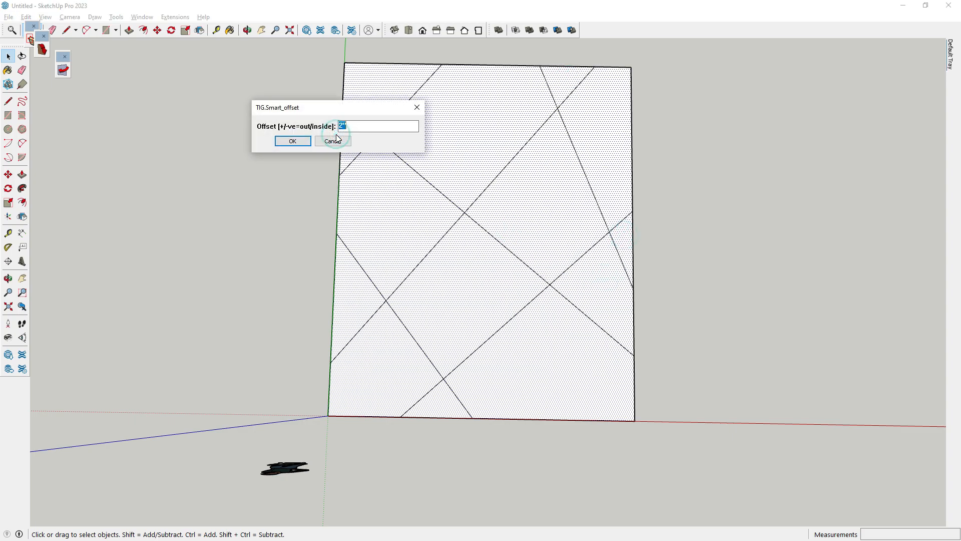
{"action": "left_click", "coordinate": [367, 129]}
{"action": "key", "text": "BackSpace"}
{"action": "key", "text": "BackSpace"}
{"action": "type", "text": "-"}
{"action": "left_click", "coordinate": [296, 141]}
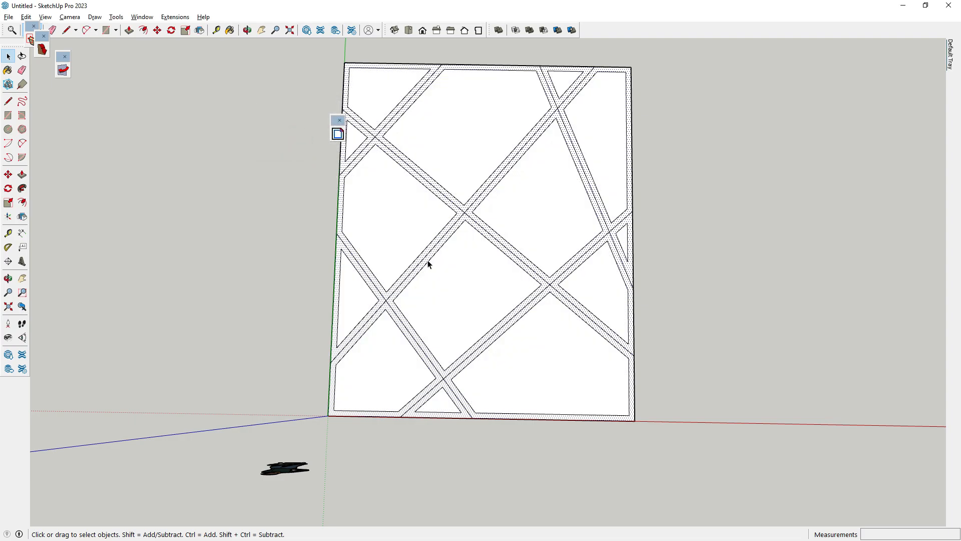
- Examine the inward offsets up close, checking the border strips around the central face and along the dividing lines
{"action": "scroll", "coordinate": [450, 293], "scroll_direction": "up", "scroll_amount": 1}
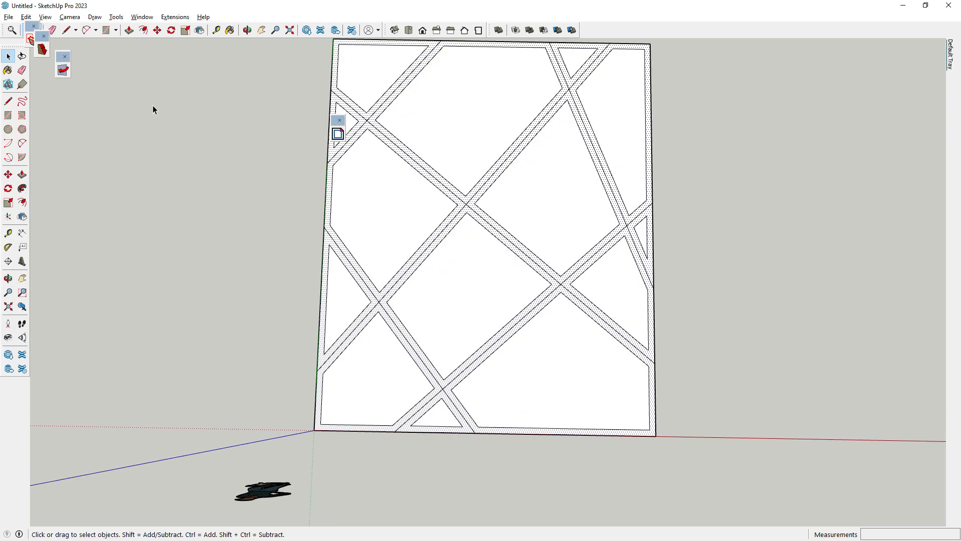
{"action": "left_click", "coordinate": [121, 142]}
{"action": "scroll", "coordinate": [513, 264], "scroll_direction": "up", "scroll_amount": 3}
{"action": "middle_click_drag", "start_coordinate": [513, 264], "coordinate": [502, 296]}
{"action": "left_click", "coordinate": [502, 295]}
{"action": "middle_click_drag", "start_coordinate": [517, 346], "coordinate": [407, 332]}
{"action": "scroll", "coordinate": [577, 318], "scroll_direction": "up", "scroll_amount": 3}
{"action": "left_click", "coordinate": [571, 318]}
{"action": "scroll", "coordinate": [461, 261], "scroll_direction": "down", "scroll_amount": 3}
{"action": "scroll", "coordinate": [455, 294], "scroll_direction": "down", "scroll_amount": 3}
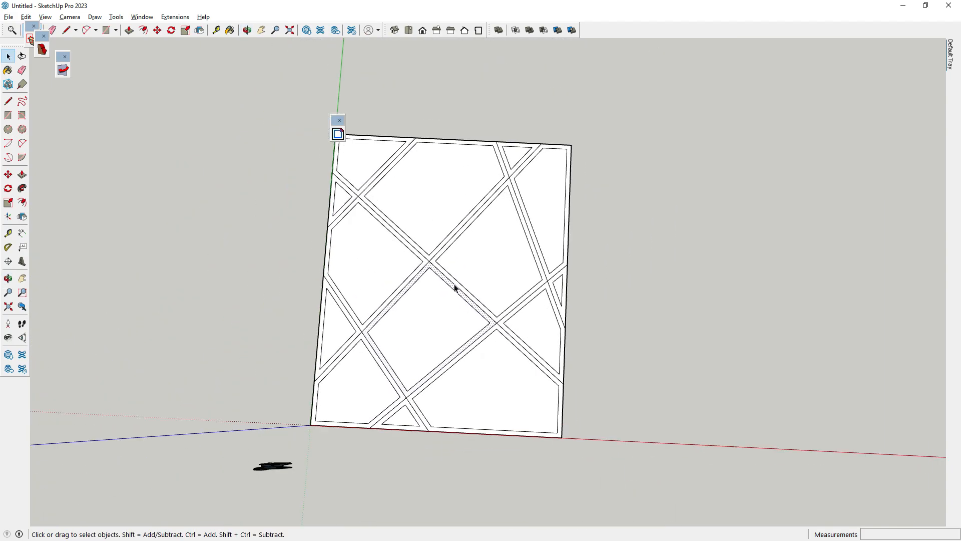
{"action": "scroll", "coordinate": [456, 279], "scroll_direction": "up", "scroll_amount": 3}
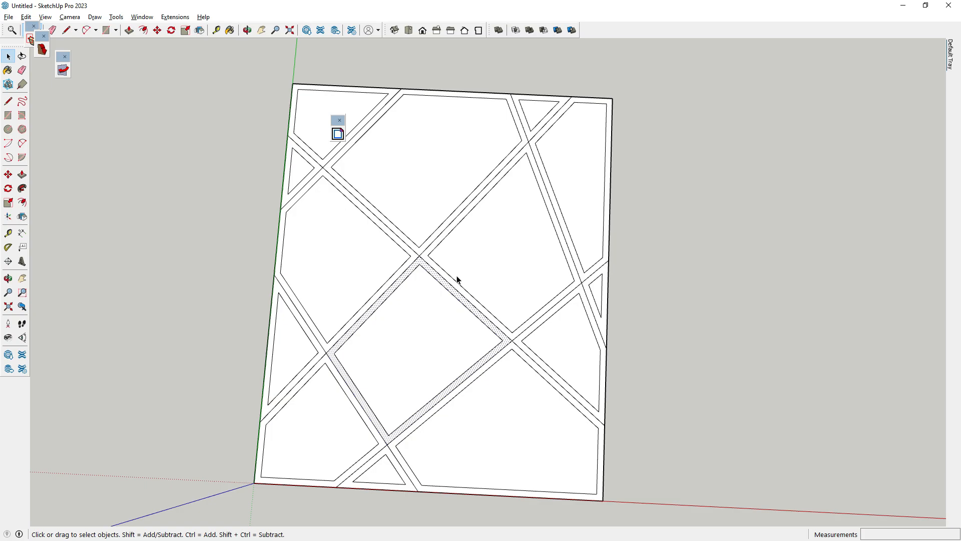
{"action": "left_click", "coordinate": [236, 278]}
{"action": "scroll", "coordinate": [300, 292], "scroll_direction": "down", "scroll_amount": 3}
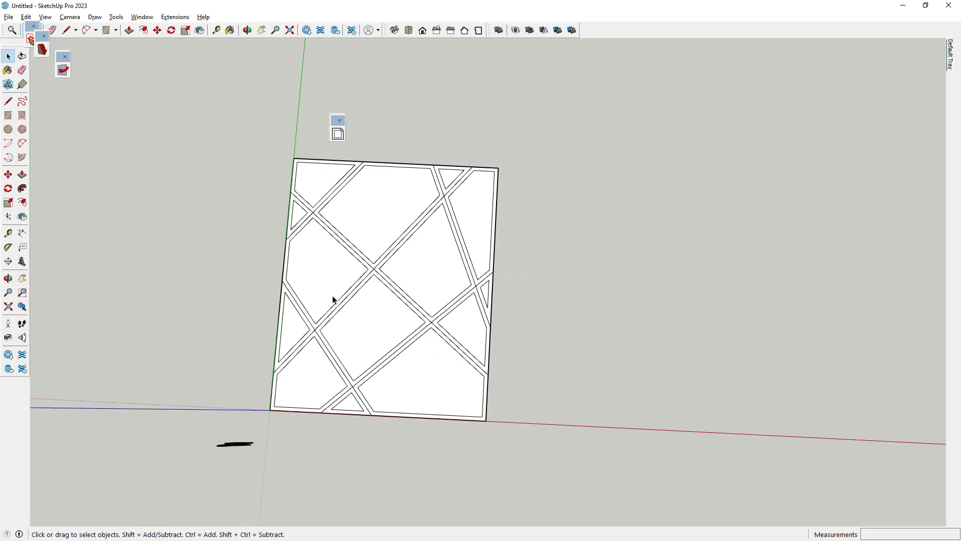
{"action": "left_click", "coordinate": [188, 169]}
- Push/Pull the central four-sided inner face up about 2' 6 5/8"
{"action": "middle_click_drag", "start_coordinate": [359, 331], "coordinate": [290, 216]}
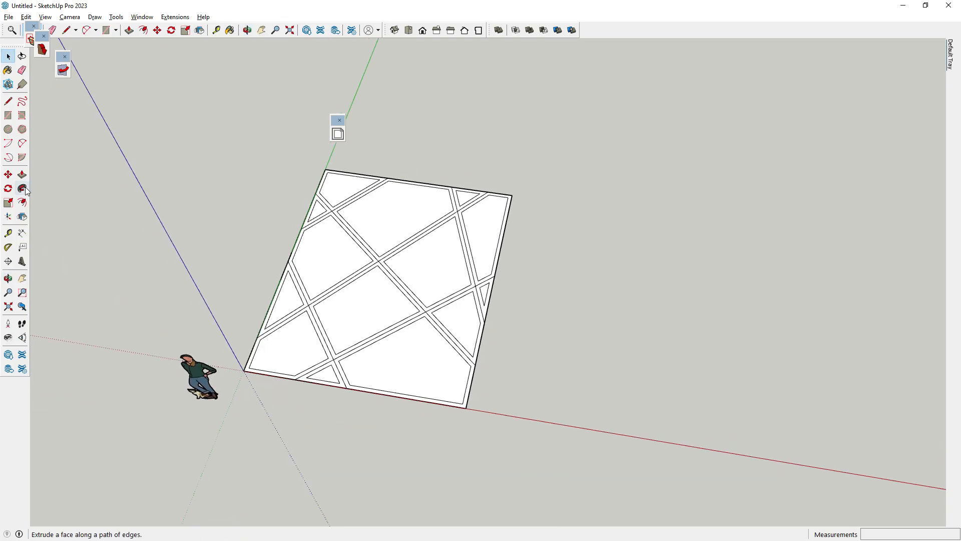
{"action": "left_click", "coordinate": [23, 174]}
{"action": "scroll", "coordinate": [328, 322], "scroll_direction": "up", "scroll_amount": 2}
{"action": "left_click", "coordinate": [346, 324]}
{"action": "left_click", "coordinate": [334, 300]}
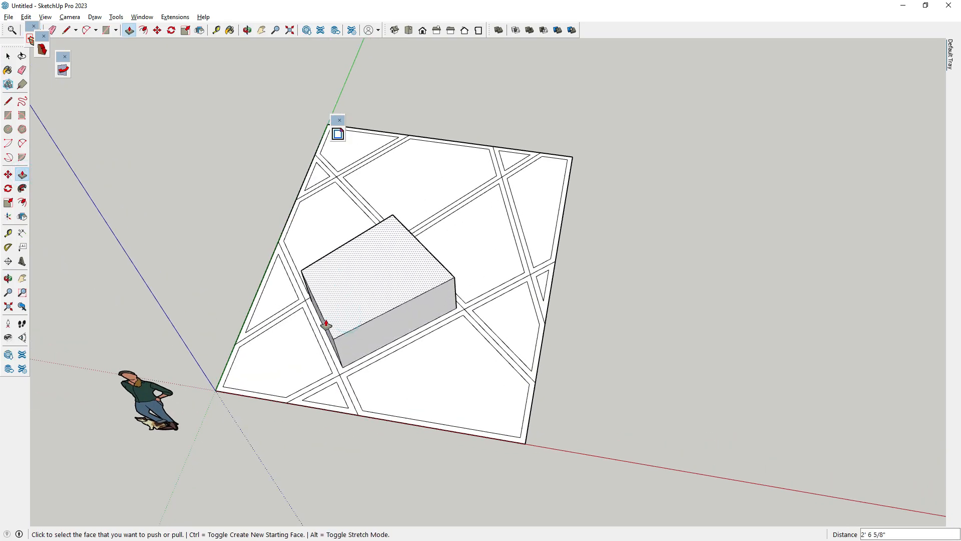
- Push/Pull the two inner faces next to the central block upward, raising the farther one about 4' 4 1/8"
{"action": "middle_click_drag", "start_coordinate": [261, 346], "coordinate": [305, 323]}
{"action": "scroll", "coordinate": [306, 323], "scroll_direction": "up", "scroll_amount": 2}
{"action": "left_click", "coordinate": [307, 322]}
{"action": "left_click", "coordinate": [328, 273]}
{"action": "middle_click_drag", "start_coordinate": [328, 273], "coordinate": [501, 300]}
{"action": "left_click", "coordinate": [553, 267]}
{"action": "left_click", "coordinate": [538, 193]}
{"action": "middle_click_drag", "start_coordinate": [519, 236], "coordinate": [511, 190]}
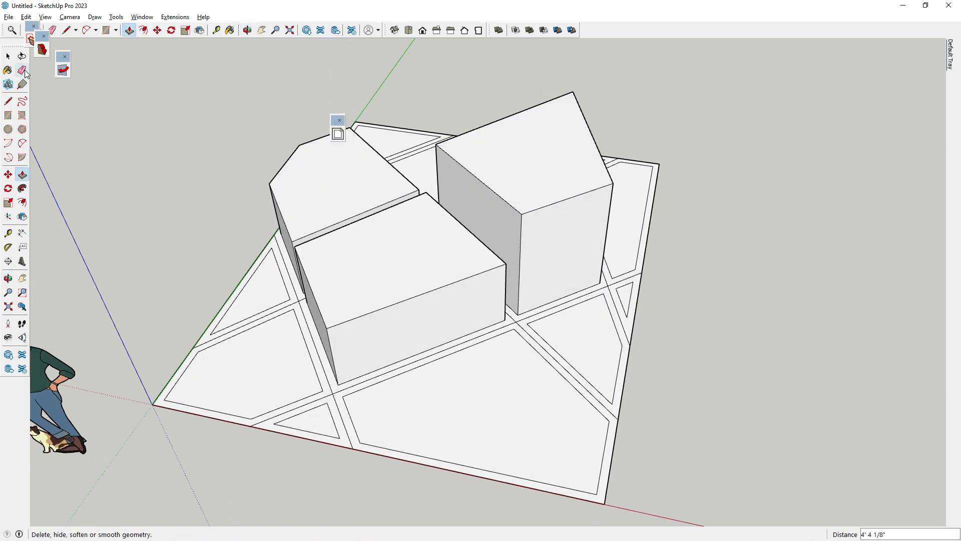
- Select the faces of the tallest block and reverse their orientation
{"action": "left_click", "coordinate": [7, 57]}
{"action": "middle_click_drag", "start_coordinate": [335, 120], "coordinate": [327, 74]}
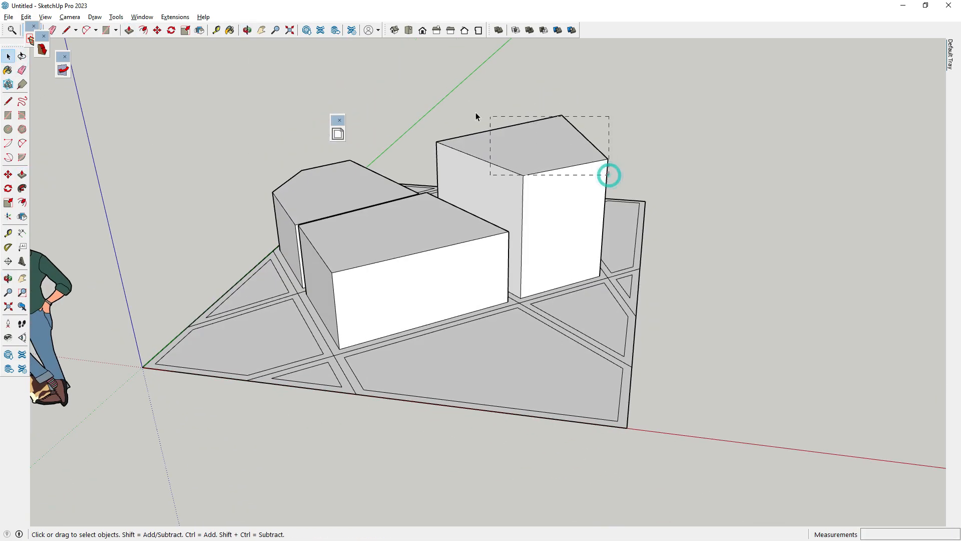
{"action": "left_click_drag", "start_coordinate": [498, 122], "coordinate": [500, 123]}
{"action": "right_click", "coordinate": [543, 185]}
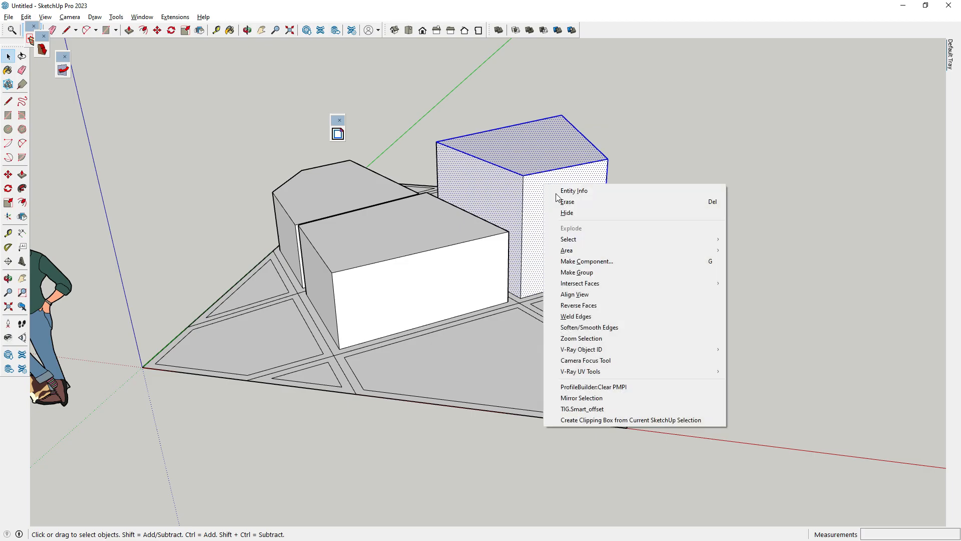
{"action": "left_click", "coordinate": [593, 305]}
{"action": "left_click", "coordinate": [649, 182]}
- Select the side faces of the nearest block and the faces of the block beside it, and reverse their orientation
{"action": "middle_click_drag", "start_coordinate": [550, 260], "coordinate": [415, 323]}
{"action": "left_click", "coordinate": [420, 321]}
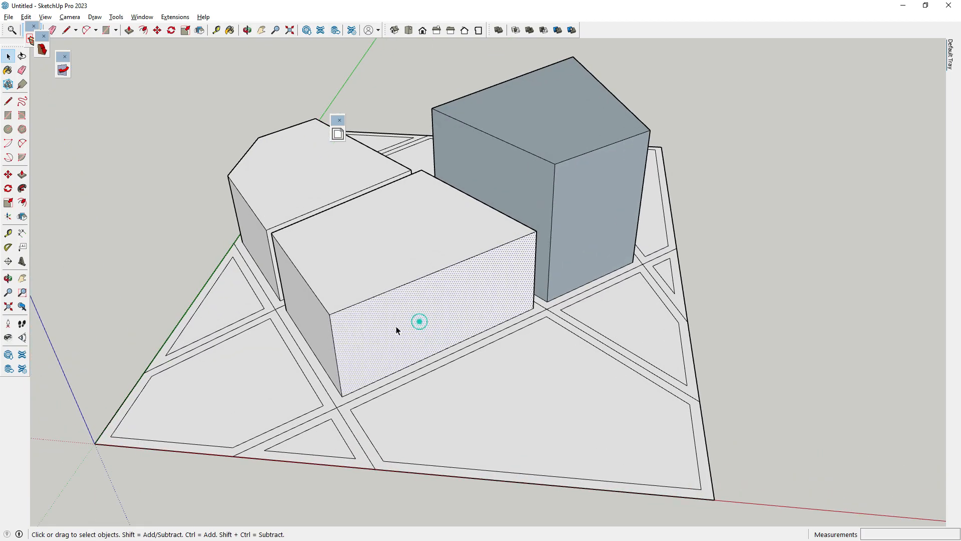
{"action": "left_click", "coordinate": [278, 196], "text": "ctrl"}
{"action": "middle_click_drag", "start_coordinate": [278, 196], "coordinate": [372, 288]}
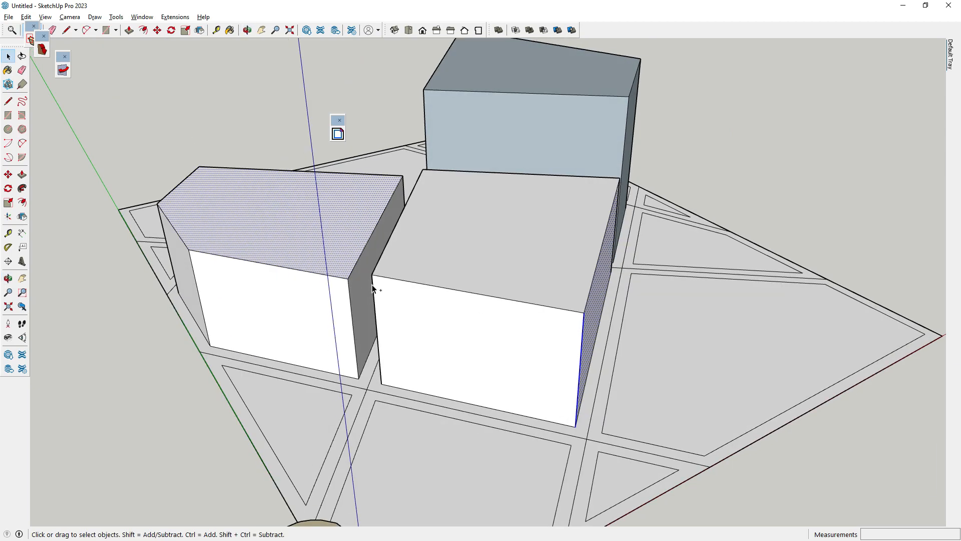
{"action": "left_click", "coordinate": [311, 311], "text": "ctrl"}
{"action": "left_click", "coordinate": [403, 314], "text": "ctrl"}
{"action": "left_click", "coordinate": [382, 239], "text": "ctrl"}
{"action": "right_click", "coordinate": [383, 238]}
{"action": "mouse_move", "coordinate": [426, 343]}
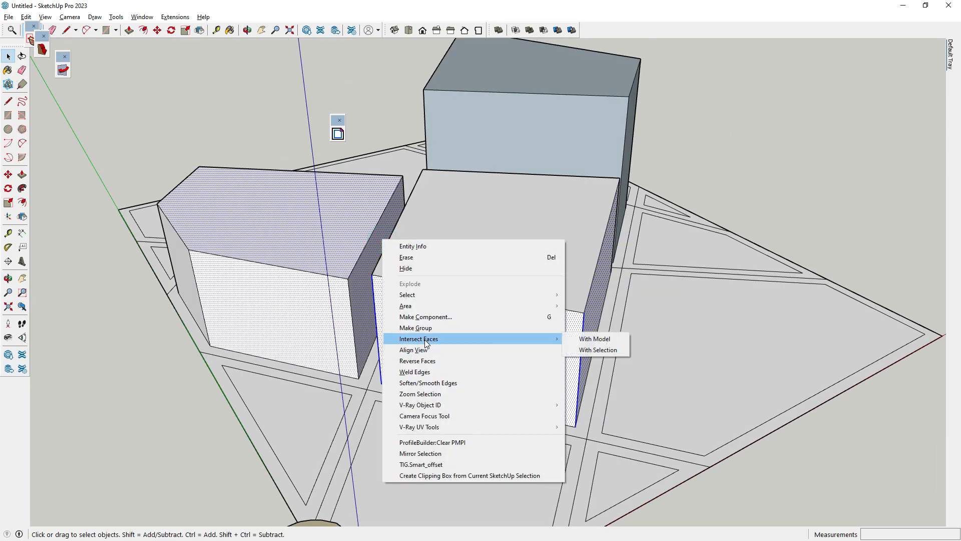
{"action": "left_click", "coordinate": [418, 360]}
{"action": "middle_click_drag", "start_coordinate": [773, 178], "coordinate": [639, 290]}
{"action": "middle_click_drag", "start_coordinate": [290, 290], "coordinate": [227, 190]}
{"action": "left_click", "coordinate": [223, 185]}
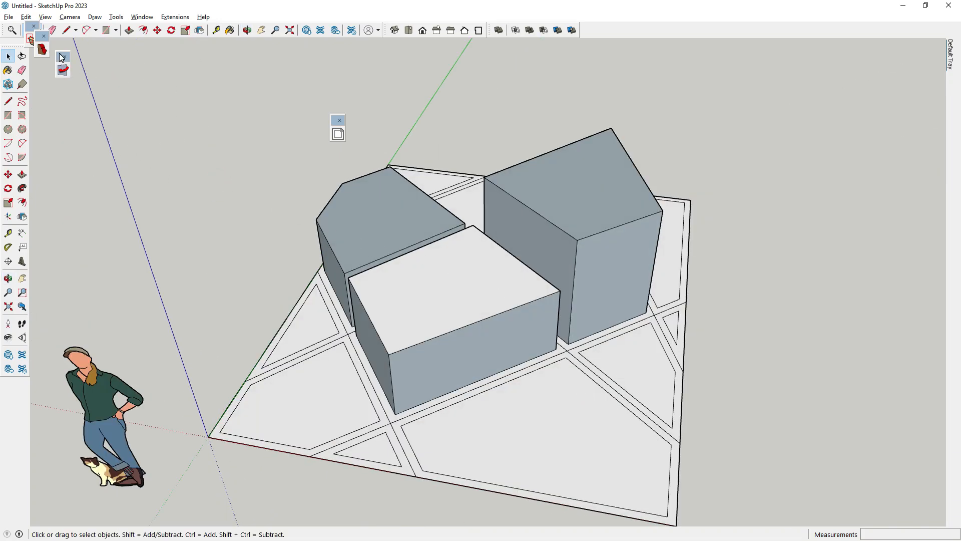
- Start the face-reversing tool and sweep it across the exposed faces of the three blocks to reverse them
{"action": "left_click_drag", "start_coordinate": [59, 53], "coordinate": [251, 146]}
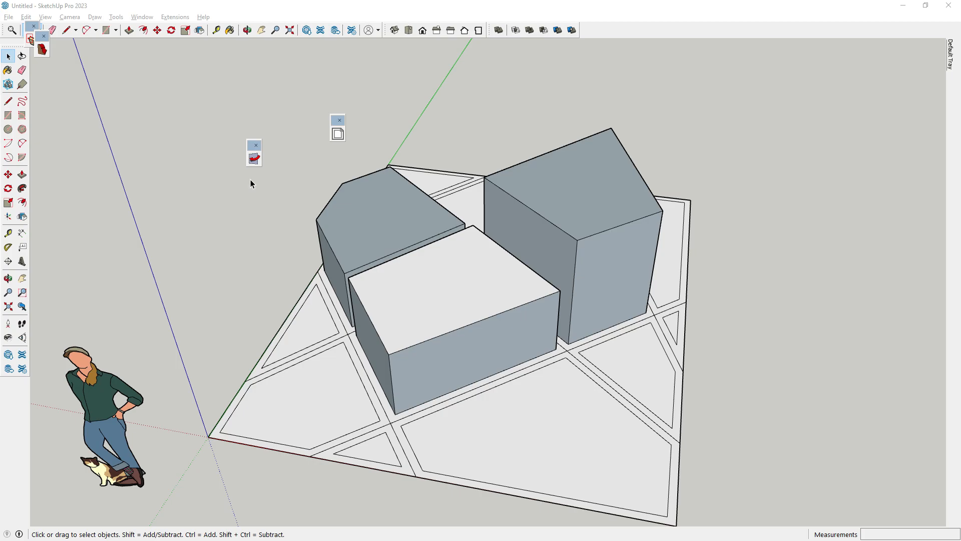
{"action": "left_click", "coordinate": [254, 159]}
{"action": "left_click_drag", "start_coordinate": [398, 374], "coordinate": [459, 340]}
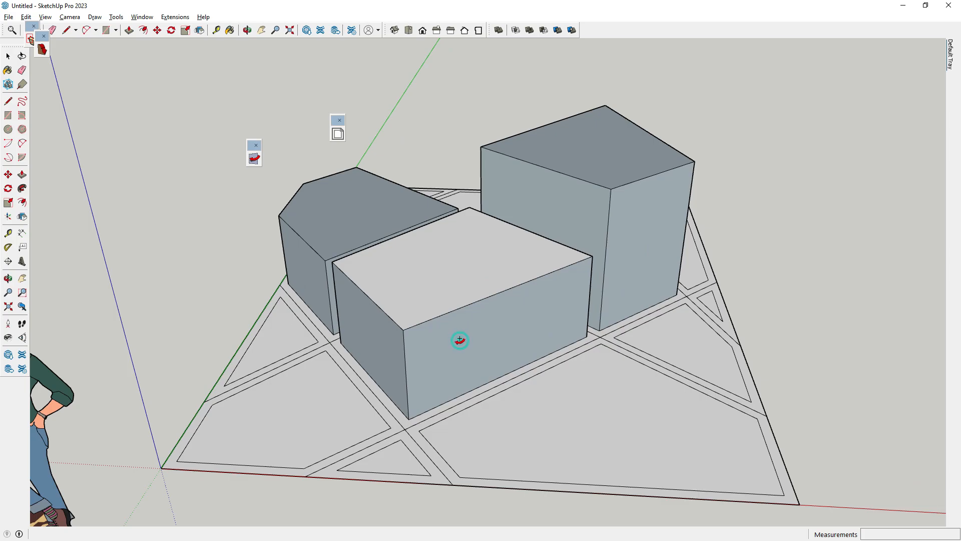
{"action": "left_click_drag", "start_coordinate": [425, 350], "coordinate": [401, 349]}
{"action": "left_click_drag", "start_coordinate": [345, 305], "coordinate": [337, 246]}
{"action": "mouse_move", "coordinate": [595, 231]}
{"action": "left_mouse_down"}
{"action": "mouse_move", "coordinate": [604, 202]}
{"action": "mouse_move", "coordinate": [598, 147]}
{"action": "left_mouse_up"}
- Sweep the face-reversing tool across ground faces around the blocks, working from both above and below the model
{"action": "middle_click_drag", "start_coordinate": [619, 224], "coordinate": [558, 328]}
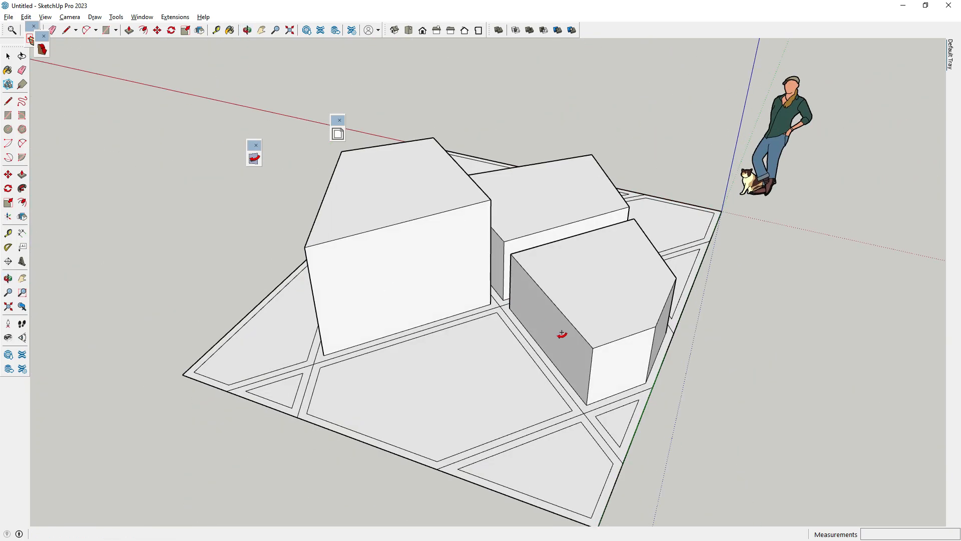
{"action": "middle_click_drag", "start_coordinate": [634, 351], "coordinate": [519, 300]}
{"action": "middle_click_drag", "start_coordinate": [530, 333], "coordinate": [506, 214]}
{"action": "mouse_move", "coordinate": [593, 313]}
{"action": "left_mouse_down"}
{"action": "mouse_move", "coordinate": [568, 230]}
{"action": "mouse_move", "coordinate": [480, 294]}
{"action": "mouse_move", "coordinate": [370, 321]}
{"action": "mouse_move", "coordinate": [311, 240]}
{"action": "mouse_move", "coordinate": [594, 288]}
{"action": "mouse_move", "coordinate": [550, 347]}
{"action": "mouse_move", "coordinate": [573, 358]}
{"action": "mouse_move", "coordinate": [473, 372]}
{"action": "left_mouse_up"}
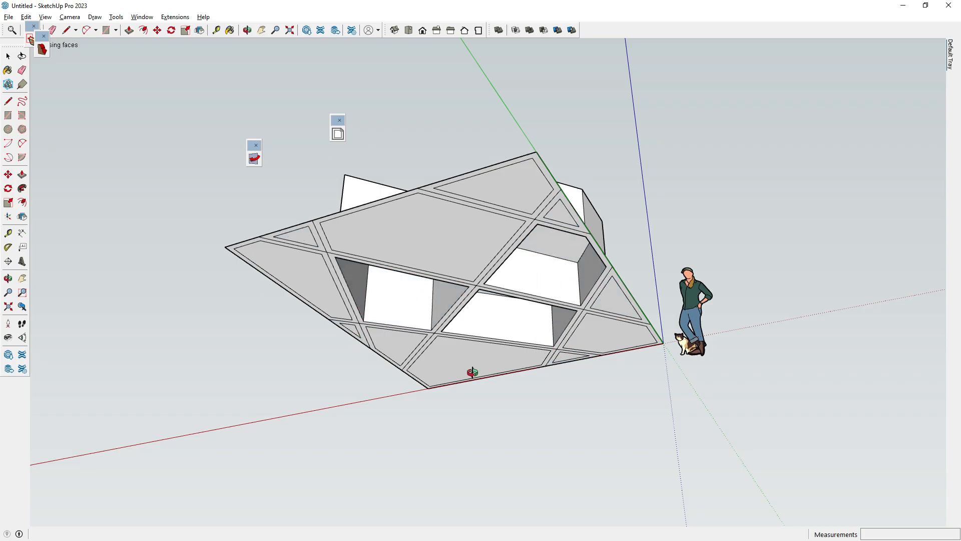
{"action": "middle_click_drag", "start_coordinate": [473, 372], "coordinate": [481, 254]}
{"action": "mouse_move", "coordinate": [480, 253]}
{"action": "left_mouse_down"}
{"action": "mouse_move", "coordinate": [597, 253]}
{"action": "mouse_move", "coordinate": [628, 275]}
{"action": "left_mouse_up"}
{"action": "middle_click_drag", "start_coordinate": [629, 275], "coordinate": [364, 310]}
- Reverse the back-facing ground faces around the blocks so their white front sides point up
{"action": "left_click", "coordinate": [562, 366]}
{"action": "left_click", "coordinate": [626, 249]}
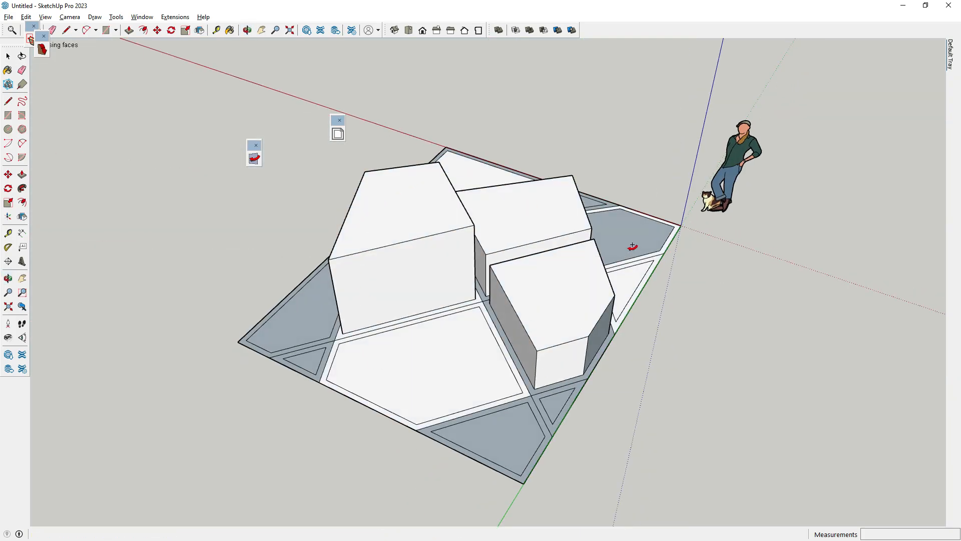
{"action": "left_click", "coordinate": [597, 323]}
{"action": "left_click", "coordinate": [399, 422]}
{"action": "left_click", "coordinate": [335, 307]}
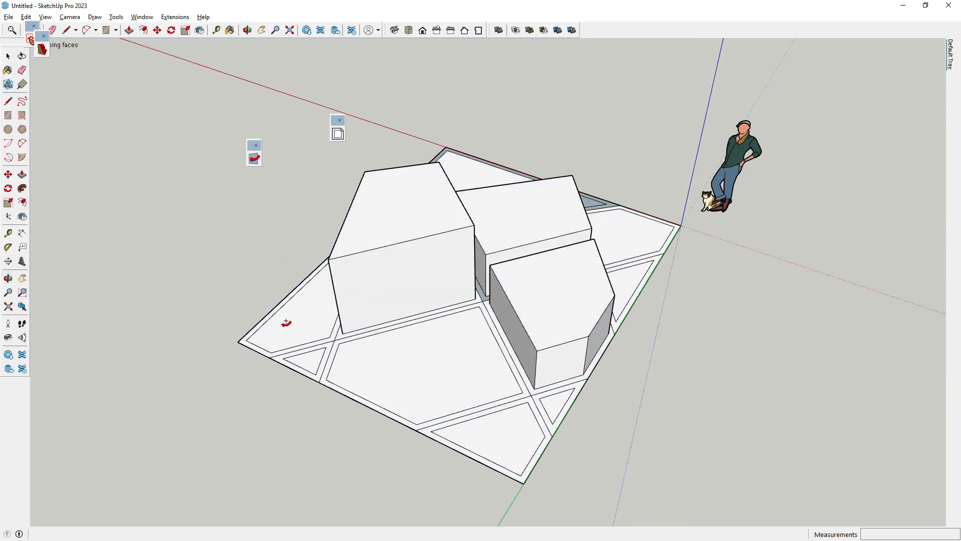
{"action": "left_click", "coordinate": [511, 172]}
{"action": "left_click", "coordinate": [593, 194]}
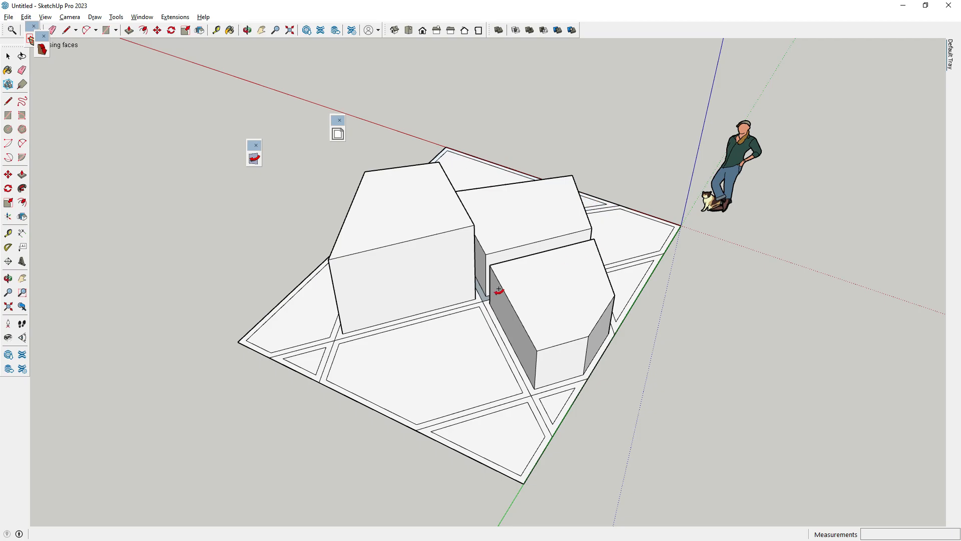
- Reverse the tallest block's side face and the back-facing ground face beside that block
{"action": "middle_click_drag", "start_coordinate": [476, 302], "coordinate": [504, 329]}
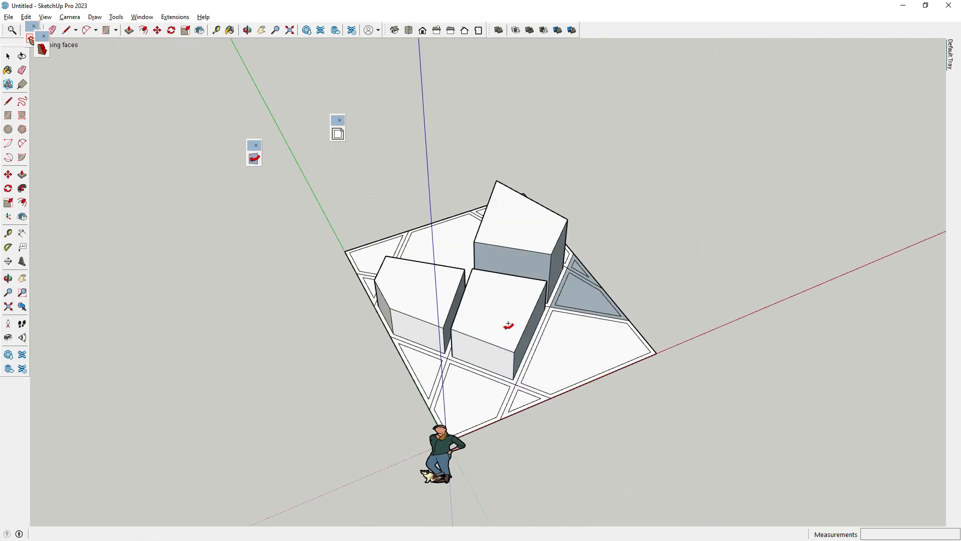
{"action": "left_click", "coordinate": [521, 265]}
{"action": "left_click", "coordinate": [605, 304]}
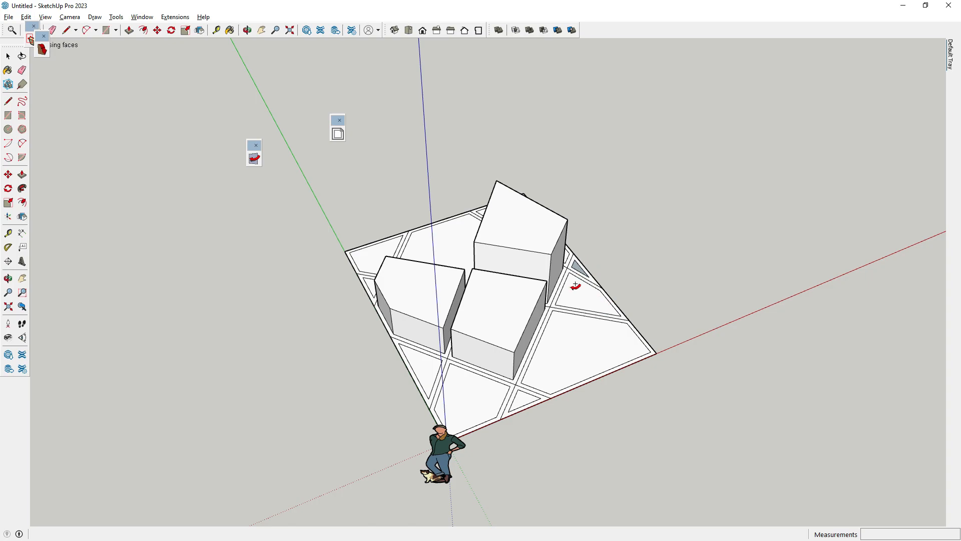
- Select all the connected block and ground geometry and delete it
{"action": "left_click", "coordinate": [8, 56]}
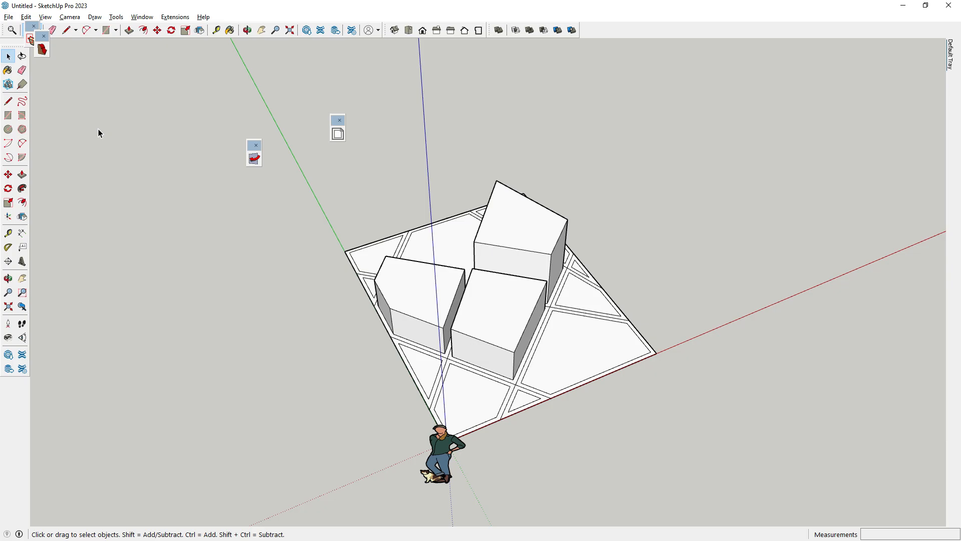
{"action": "middle_click_drag", "start_coordinate": [100, 168], "coordinate": [476, 313]}
{"action": "triple_click", "coordinate": [449, 251]}
{"action": "scroll", "coordinate": [449, 251], "scroll_direction": "down", "scroll_amount": 2}
{"action": "key", "text": "Delete"}
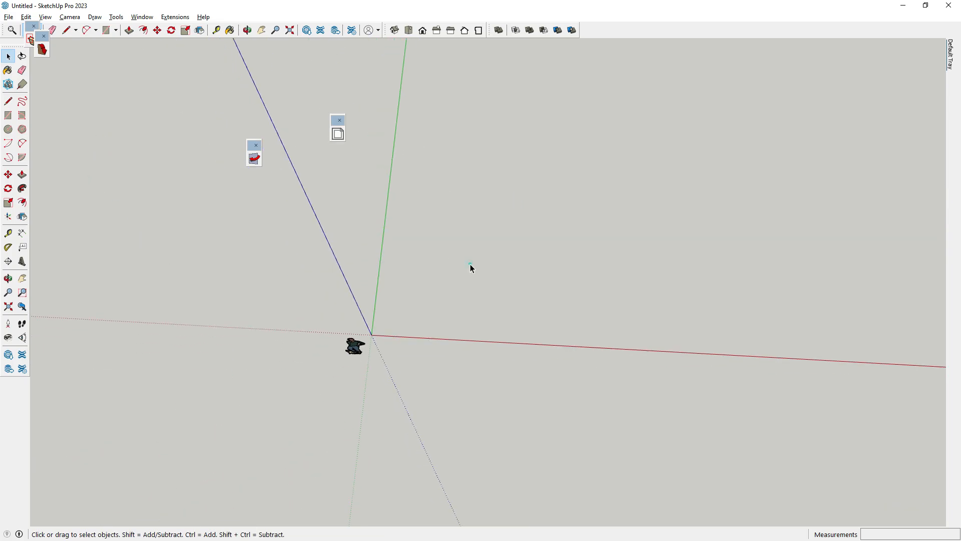
- Draw a ground rectangle from the origin, about 17' 11" by 22' 6 1/4"
{"action": "left_click", "coordinate": [12, 117]}
{"action": "left_click", "coordinate": [371, 334]}
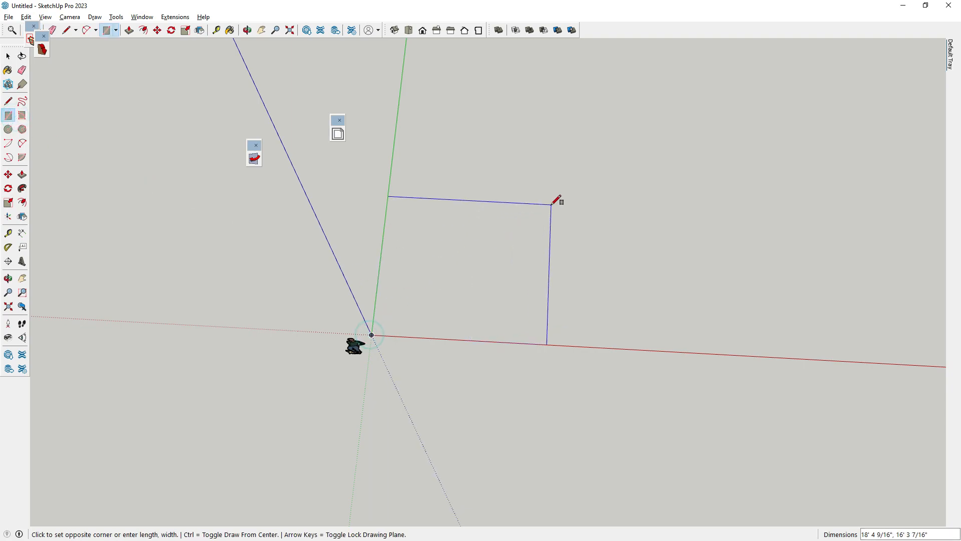
{"action": "left_click", "coordinate": [548, 156]}
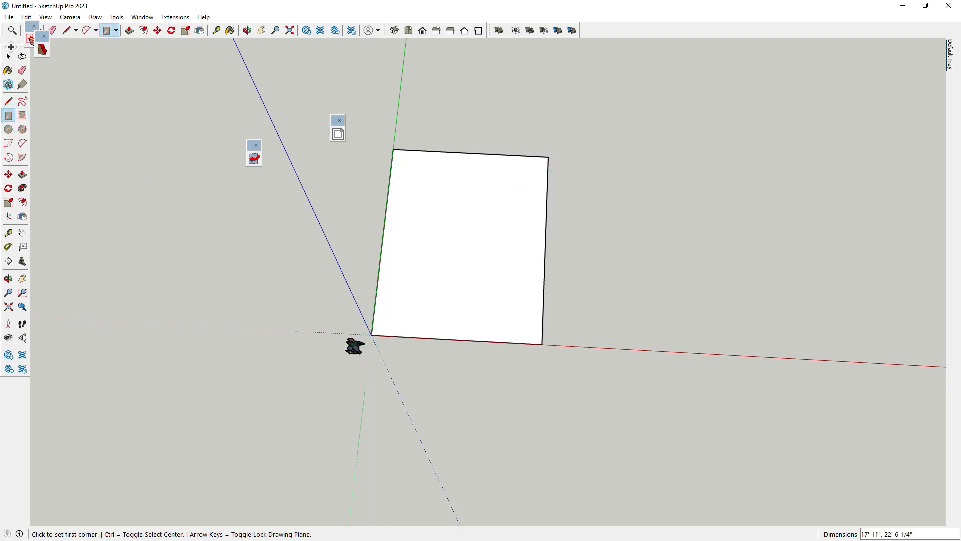
{"action": "left_click", "coordinate": [10, 66]}
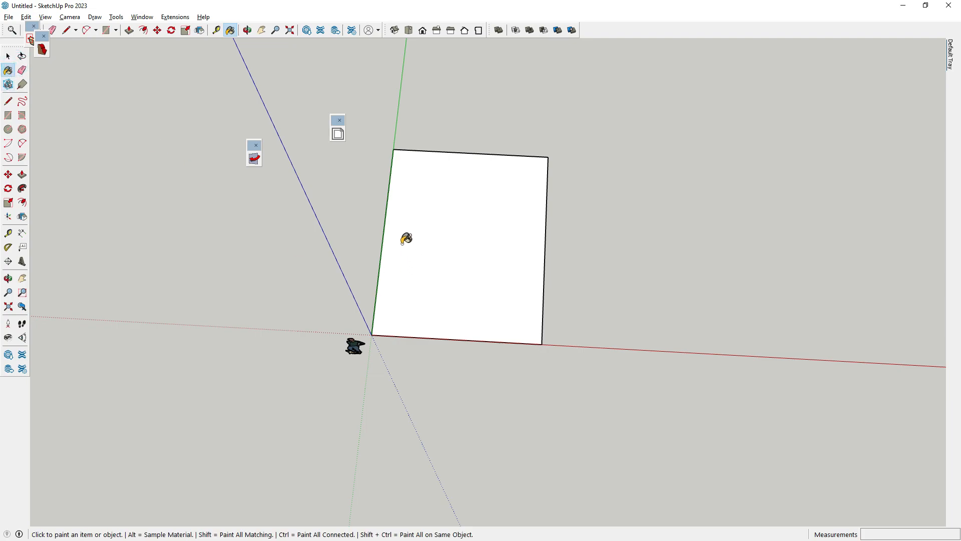
{"action": "key", "text": "space"}
- Move the Profile Builder, Smart_offset and face-reversing toolbars into the empty area above the rectangle
{"action": "left_click", "coordinate": [40, 40]}
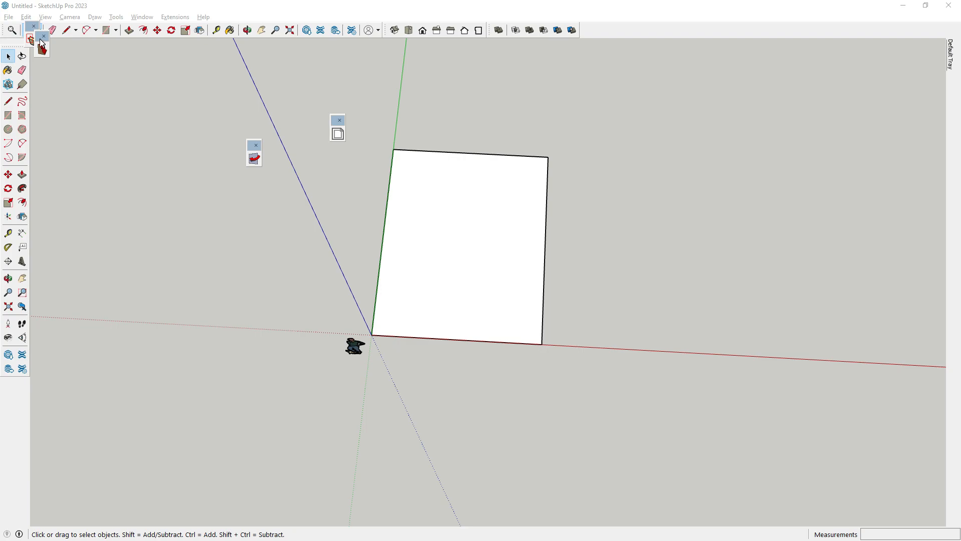
{"action": "left_click_drag", "start_coordinate": [38, 38], "coordinate": [480, 72]}
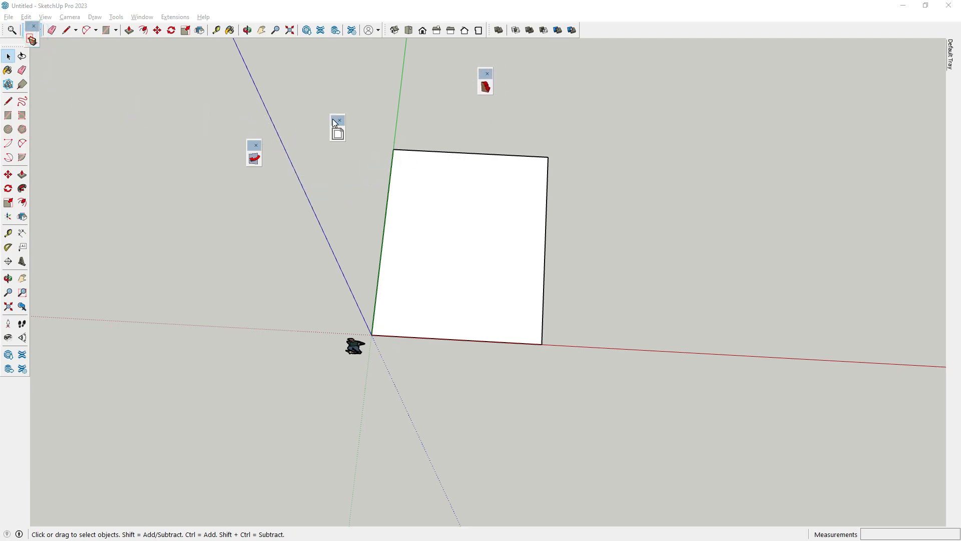
{"action": "left_click_drag", "start_coordinate": [334, 122], "coordinate": [334, 74]}
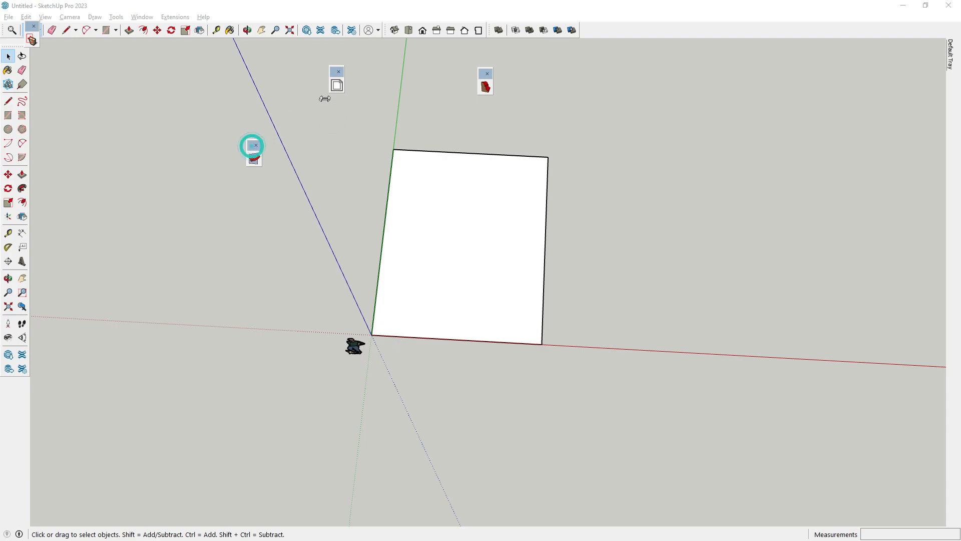
{"action": "left_click_drag", "start_coordinate": [250, 145], "coordinate": [353, 71]}
{"action": "left_click", "coordinate": [424, 87]}
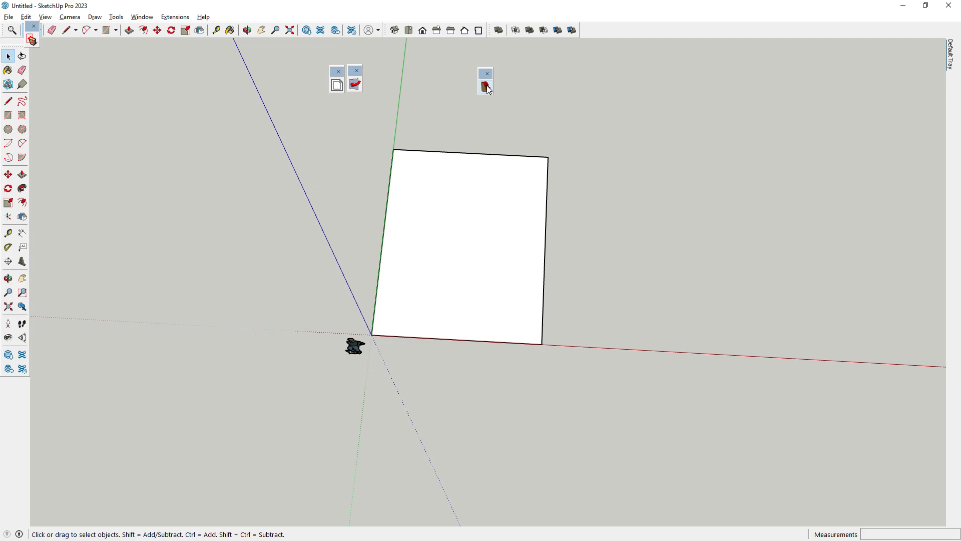
- Open Profile Builder, enlarge its dialog, and preview the AISC L Shapes and AISC HSS Rect profile libraries
{"action": "left_click", "coordinate": [486, 86]}
{"action": "left_click_drag", "start_coordinate": [592, 245], "coordinate": [611, 143]}
{"action": "mouse_move", "coordinate": [603, 264]}
{"action": "left_mouse_down"}
{"action": "mouse_move", "coordinate": [605, 303]}
{"action": "mouse_move", "coordinate": [601, 261]}
{"action": "left_mouse_up"}
{"action": "left_click", "coordinate": [702, 160]}
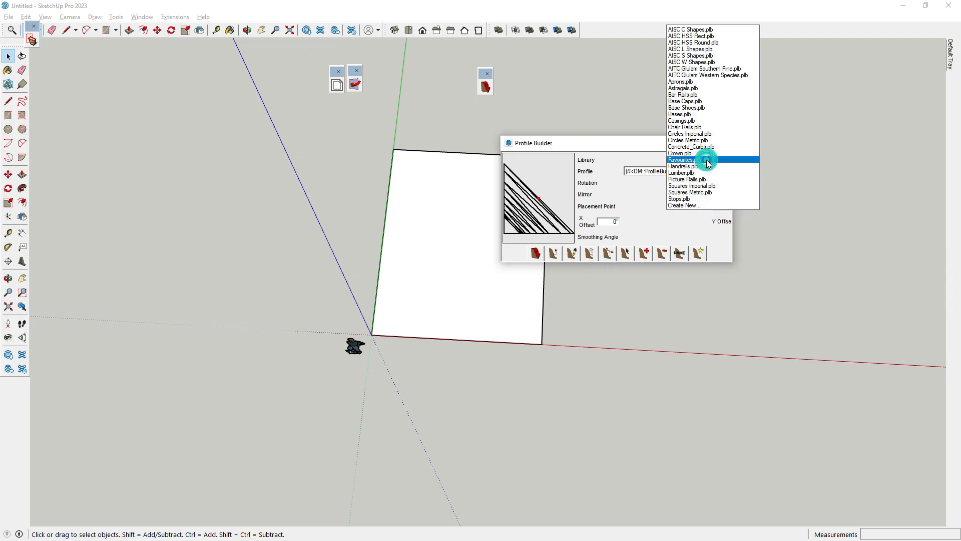
{"action": "left_click", "coordinate": [711, 50]}
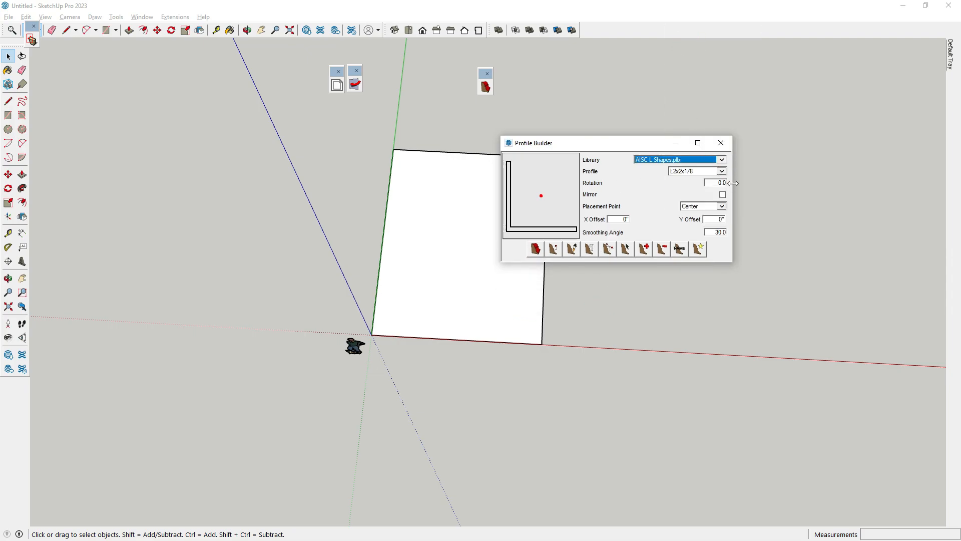
{"action": "left_click", "coordinate": [711, 161]}
{"action": "left_click", "coordinate": [677, 145]}
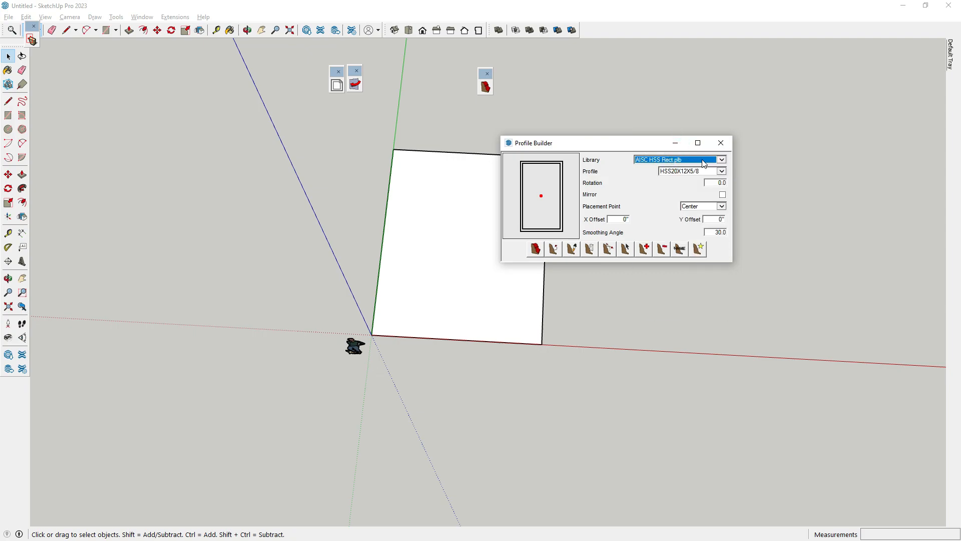
- Browse further profile libraries and choose the Base_Shoe11 profile from the Base Shoes library
{"action": "left_click", "coordinate": [704, 161]}
{"action": "left_click", "coordinate": [676, 185]}
{"action": "left_click", "coordinate": [694, 161]}
{"action": "left_click", "coordinate": [678, 199]}
{"action": "left_click", "coordinate": [691, 160]}
{"action": "left_click", "coordinate": [690, 158]}
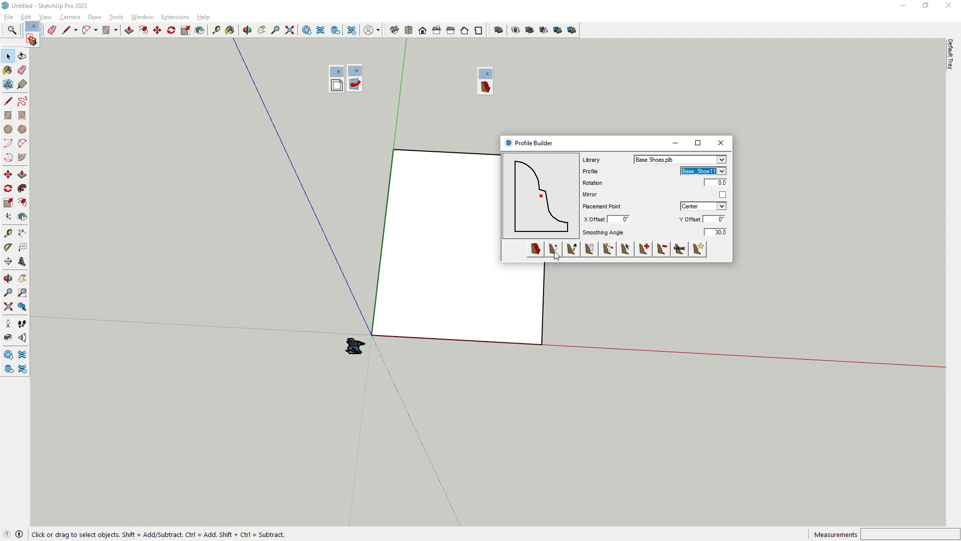
- Start a Base_Shoe11 profile member at the origin and run it along the rectangle's edge on the green axis
{"action": "left_click", "coordinate": [535, 249]}
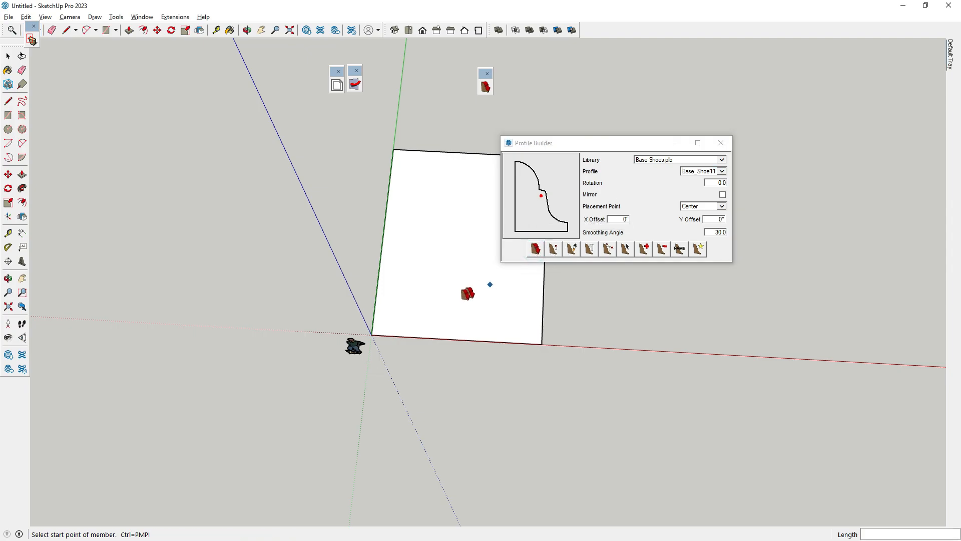
{"action": "scroll", "coordinate": [375, 336], "scroll_direction": "up", "scroll_amount": 2}
{"action": "scroll", "coordinate": [390, 333], "scroll_direction": "up", "scroll_amount": 1}
{"action": "left_click", "coordinate": [370, 331]}
{"action": "scroll", "coordinate": [392, 231], "scroll_direction": "down", "scroll_amount": 2}
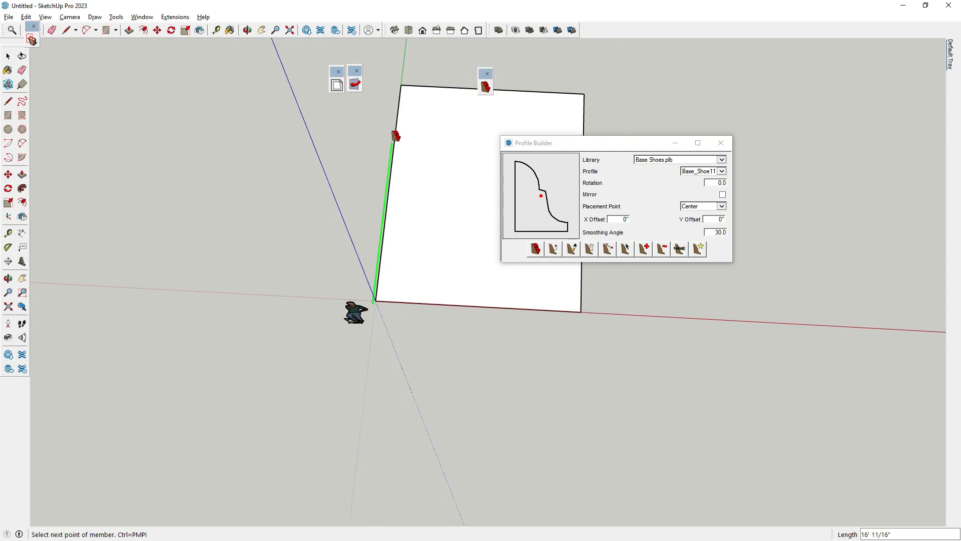
{"action": "scroll", "coordinate": [399, 300], "scroll_direction": "up", "scroll_amount": 3}
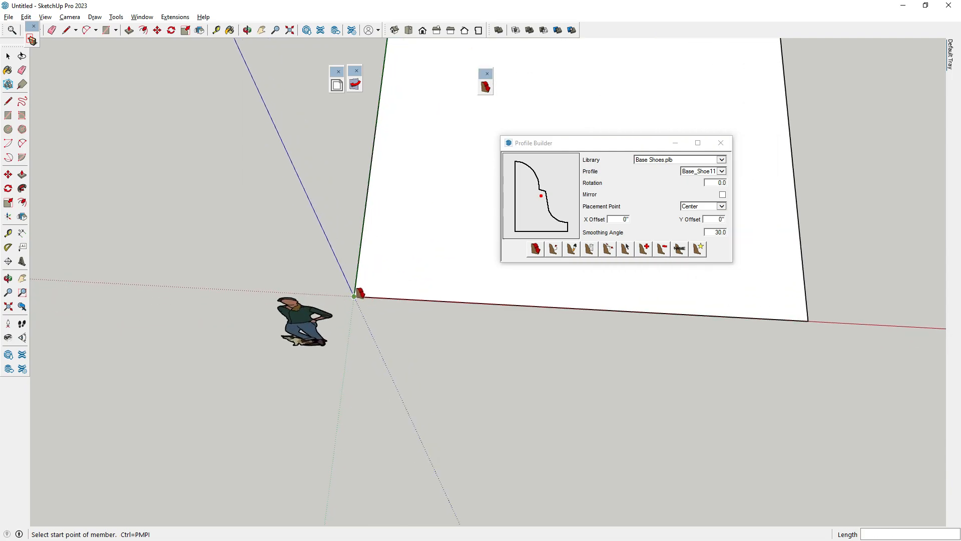
{"action": "scroll", "coordinate": [369, 354], "scroll_direction": "down", "scroll_amount": 1}
{"action": "scroll", "coordinate": [385, 145], "scroll_direction": "down", "scroll_amount": 2}
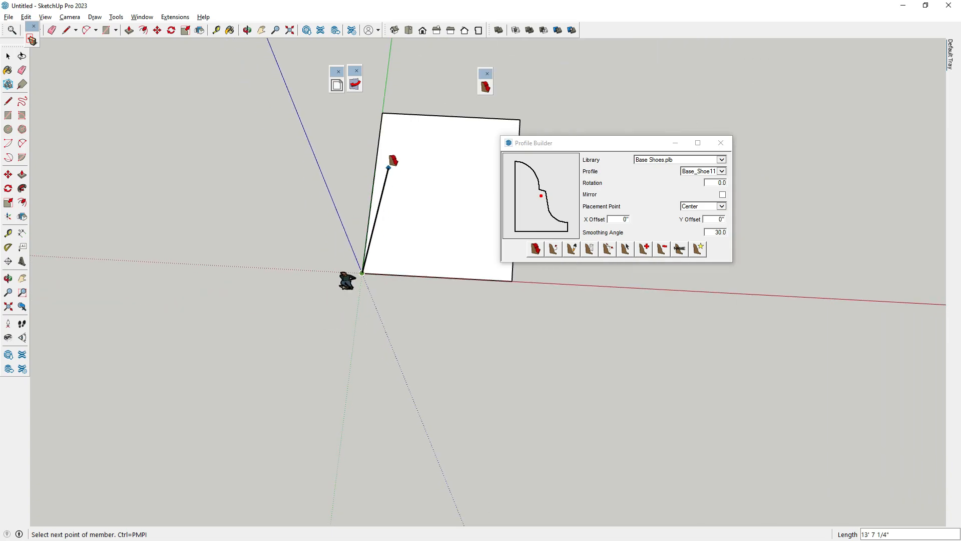
{"action": "scroll", "coordinate": [392, 160], "scroll_direction": "up", "scroll_amount": 2}
{"action": "left_click", "coordinate": [380, 89]}
{"action": "scroll", "coordinate": [363, 136], "scroll_direction": "down", "scroll_amount": 2}
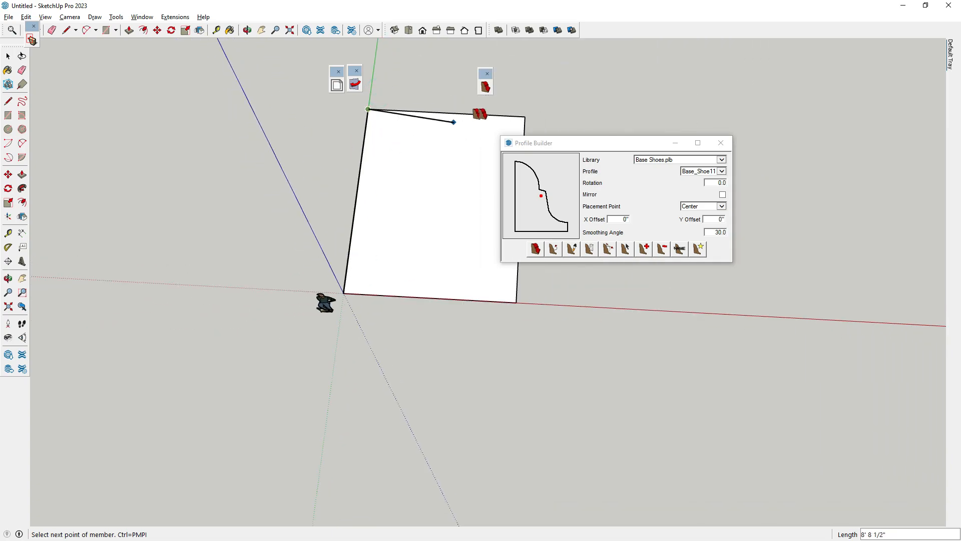
- Continue the profile member along the rectangle's other three edges back to the origin and finish it
{"action": "left_click", "coordinate": [525, 116]}
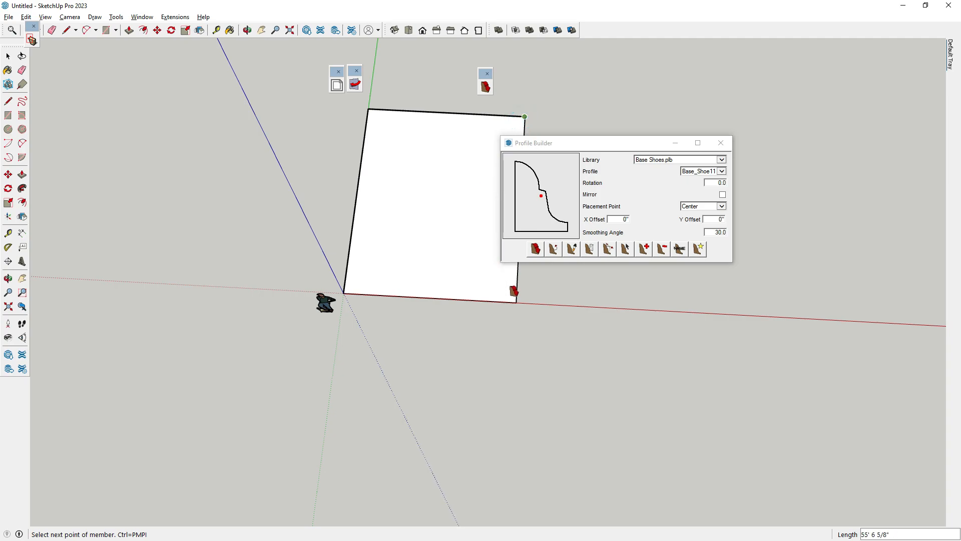
{"action": "left_click", "coordinate": [517, 301]}
{"action": "left_click", "coordinate": [343, 293]}
{"action": "left_click", "coordinate": [7, 56]}
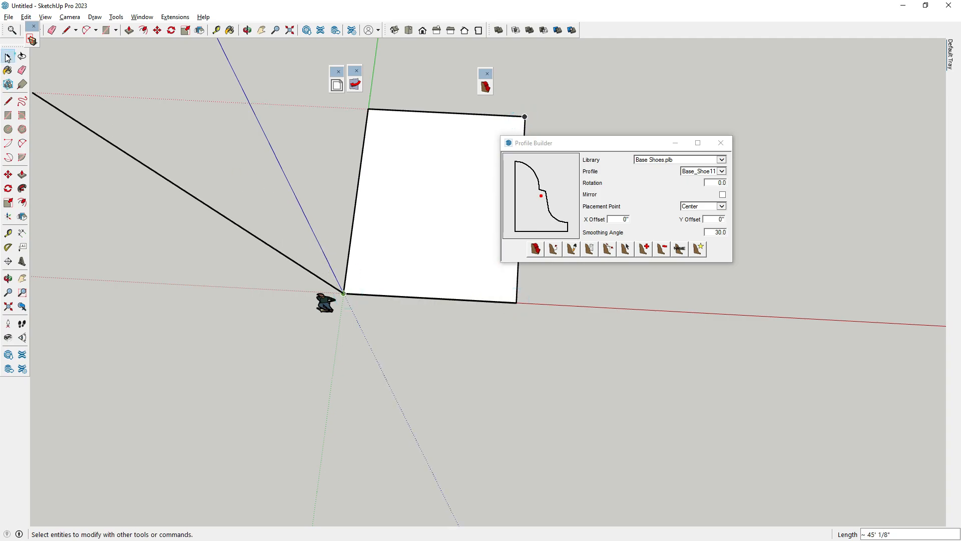
{"action": "scroll", "coordinate": [410, 279], "scroll_direction": "up", "scroll_amount": 10}
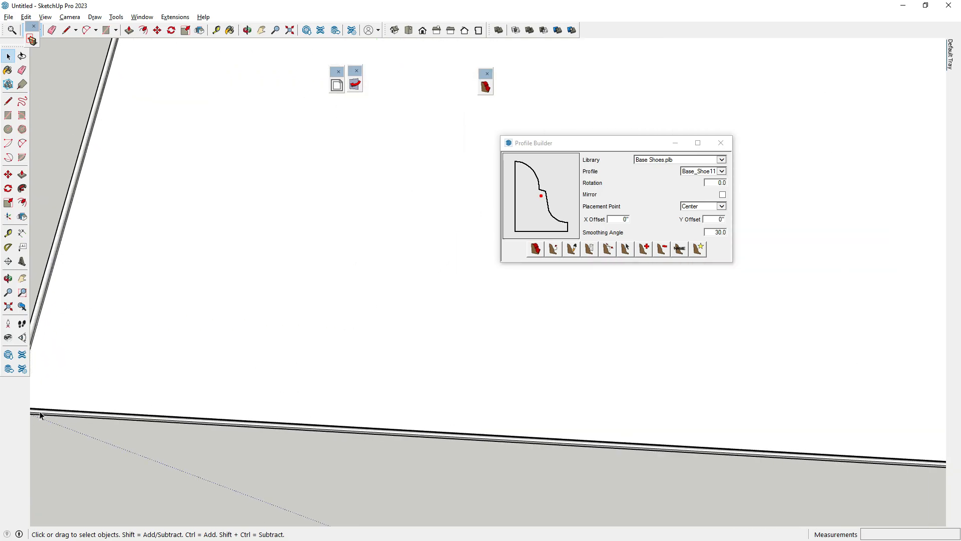
{"action": "scroll", "coordinate": [279, 365], "scroll_direction": "down", "scroll_amount": 6}
{"action": "scroll", "coordinate": [530, 407], "scroll_direction": "up", "scroll_amount": 3}
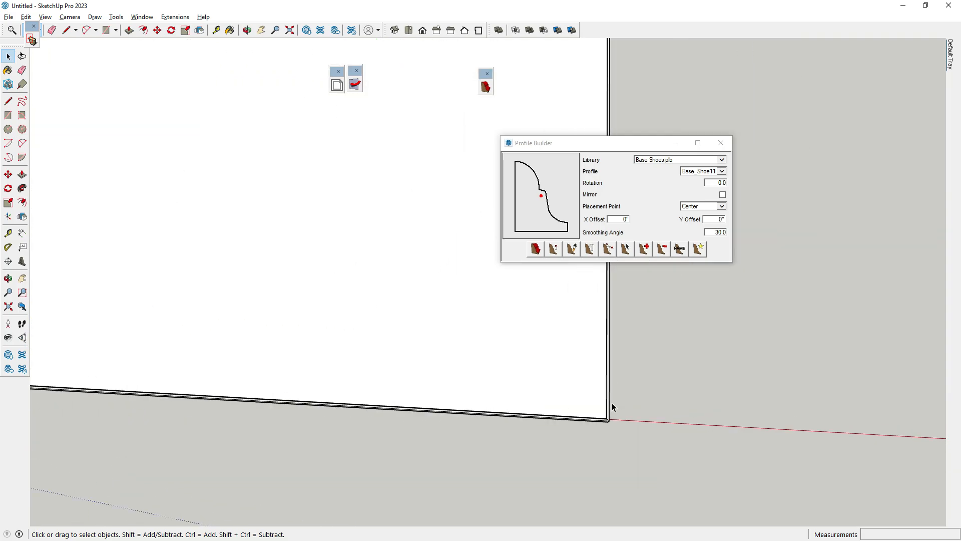
- Examine the moulding's mitred corner on the red axis and how the profile sits against the rectangle's edge
{"action": "scroll", "coordinate": [611, 405], "scroll_direction": "up", "scroll_amount": 8}
{"action": "left_click", "coordinate": [603, 422]}
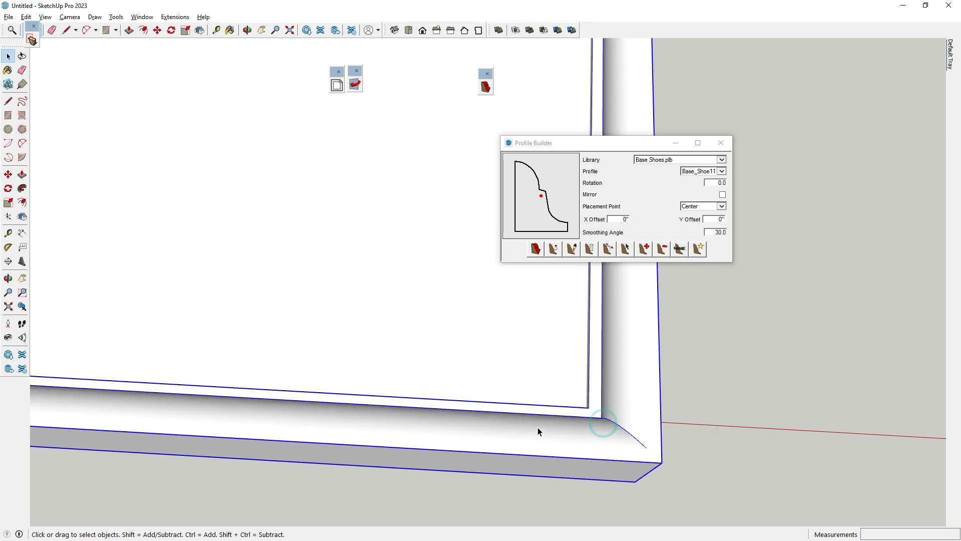
{"action": "scroll", "coordinate": [601, 411], "scroll_direction": "down", "scroll_amount": 3}
{"action": "middle_click_drag", "start_coordinate": [818, 365], "coordinate": [503, 359]}
{"action": "left_click", "coordinate": [497, 330]}
{"action": "scroll", "coordinate": [497, 331], "scroll_direction": "down", "scroll_amount": 1}
{"action": "key", "text": "Delete"}
{"action": "left_click", "coordinate": [494, 330]}
{"action": "left_click", "coordinate": [332, 347]}
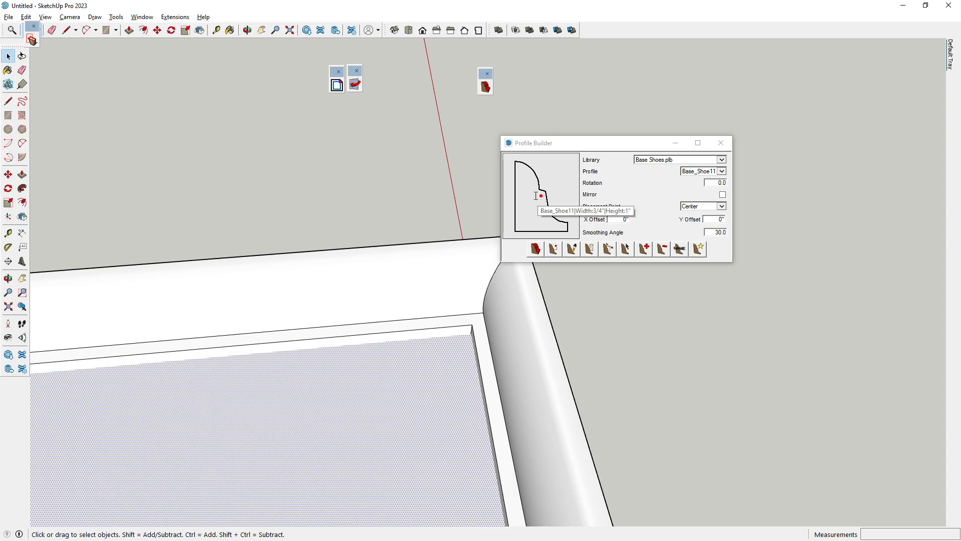
- Try the Center-Left and Center-Right placement points for the Base_Shoe11 profile
{"action": "left_click", "coordinate": [723, 207]}
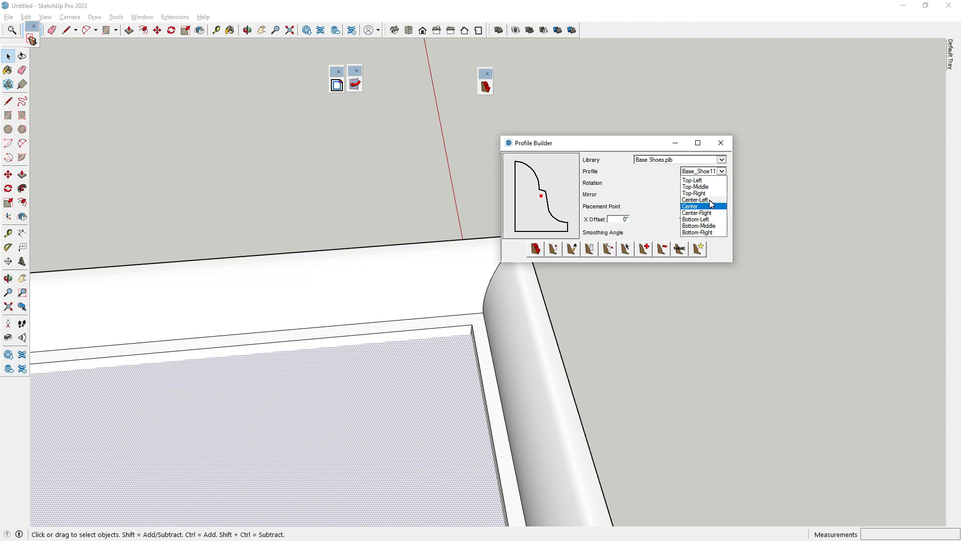
{"action": "left_click", "coordinate": [710, 200]}
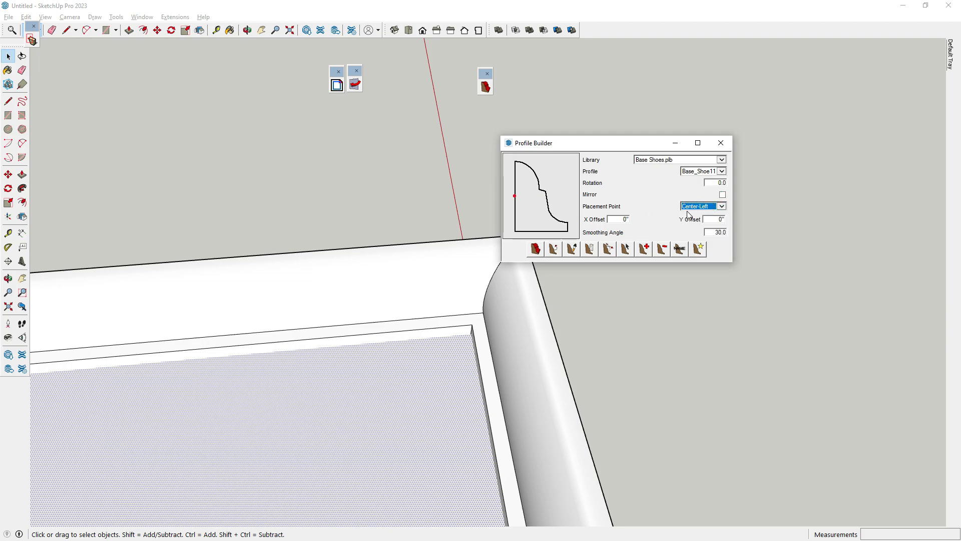
{"action": "left_click", "coordinate": [724, 207]}
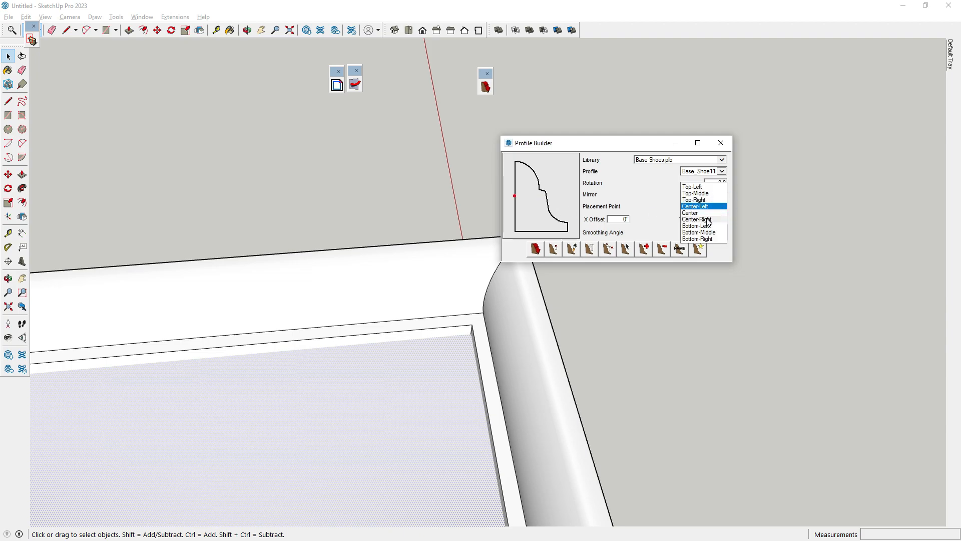
{"action": "left_click", "coordinate": [710, 219]}
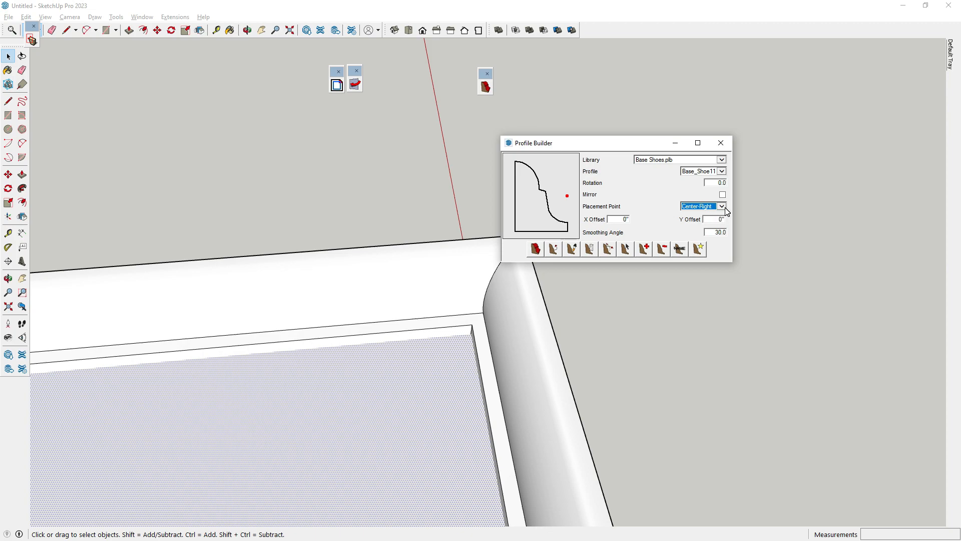
- Preview the Top-Right placement point, and set the profile's placement point to Bottom-Middle
{"action": "left_click", "coordinate": [721, 206]}
{"action": "left_click", "coordinate": [716, 220]}
{"action": "left_click", "coordinate": [725, 209]}
{"action": "left_click", "coordinate": [706, 173]}
{"action": "left_click", "coordinate": [714, 202]}
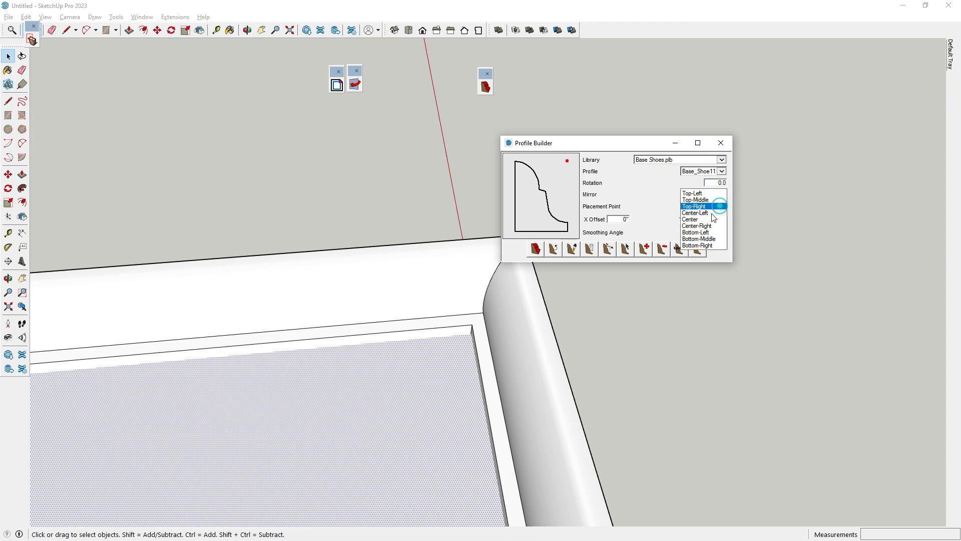
{"action": "left_click", "coordinate": [697, 240]}
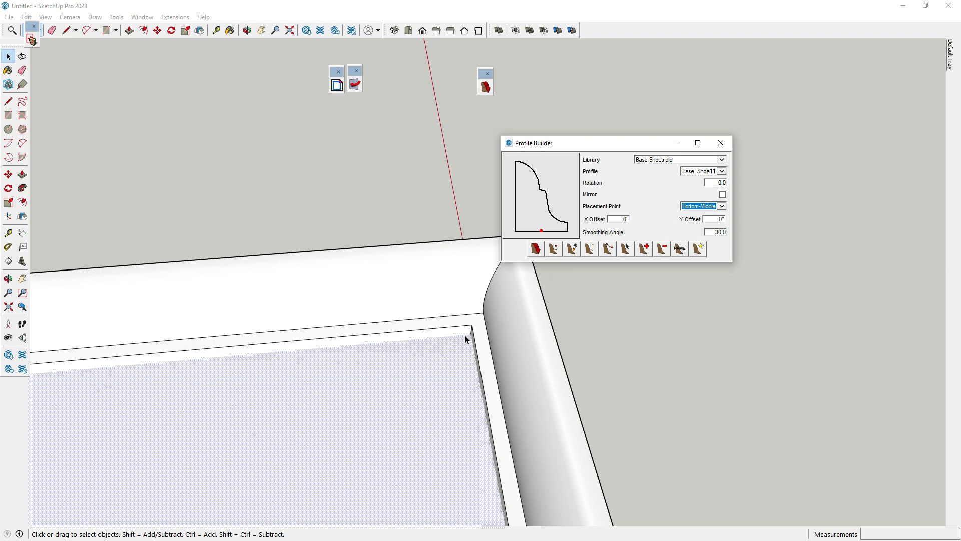
- Delete the moulding that runs around the rectangle's edges
{"action": "middle_click_drag", "start_coordinate": [465, 335], "coordinate": [633, 344]}
{"action": "scroll", "coordinate": [555, 373], "scroll_direction": "down", "scroll_amount": 6}
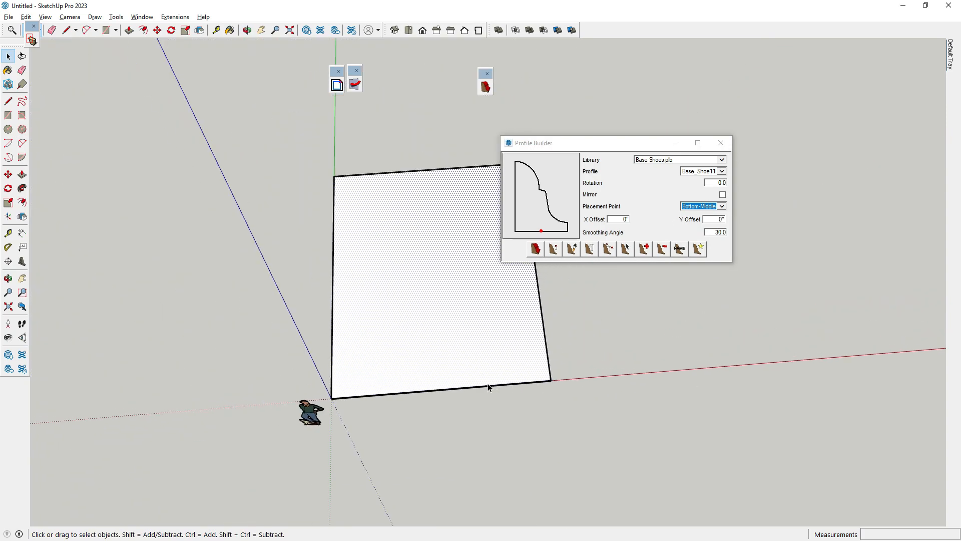
{"action": "scroll", "coordinate": [360, 415], "scroll_direction": "up", "scroll_amount": 3}
{"action": "left_click", "coordinate": [353, 417]}
{"action": "left_click", "coordinate": [353, 416]}
{"action": "key", "text": "Delete"}
- Set the profile's X offset to 12 and run a new member from the origin along the rectangle's green-axis edge
{"action": "left_click", "coordinate": [618, 220]}
{"action": "left_click", "coordinate": [617, 220]}
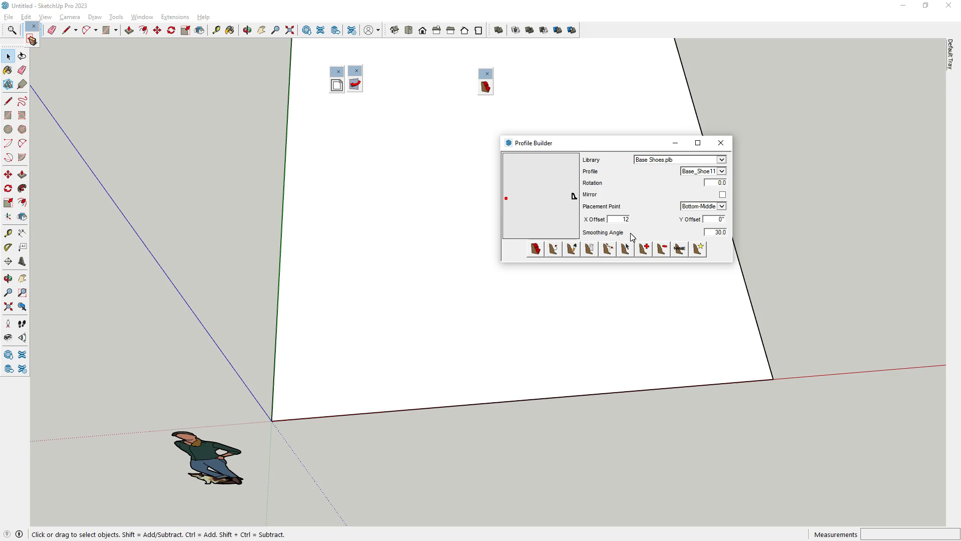
{"action": "left_click", "coordinate": [536, 249]}
{"action": "left_click", "coordinate": [272, 421]}
{"action": "scroll", "coordinate": [301, 353], "scroll_direction": "down", "scroll_amount": 3}
{"action": "scroll", "coordinate": [302, 349], "scroll_direction": "down", "scroll_amount": 2}
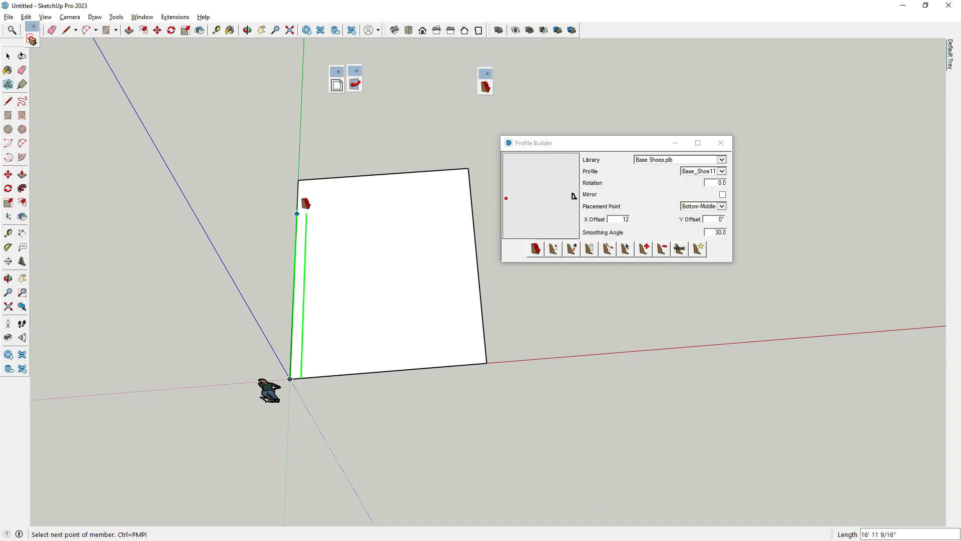
{"action": "left_click", "coordinate": [298, 180]}
- Continue the offset member along the rectangle's other three edges back to the origin and finish it
{"action": "left_click", "coordinate": [468, 168]}
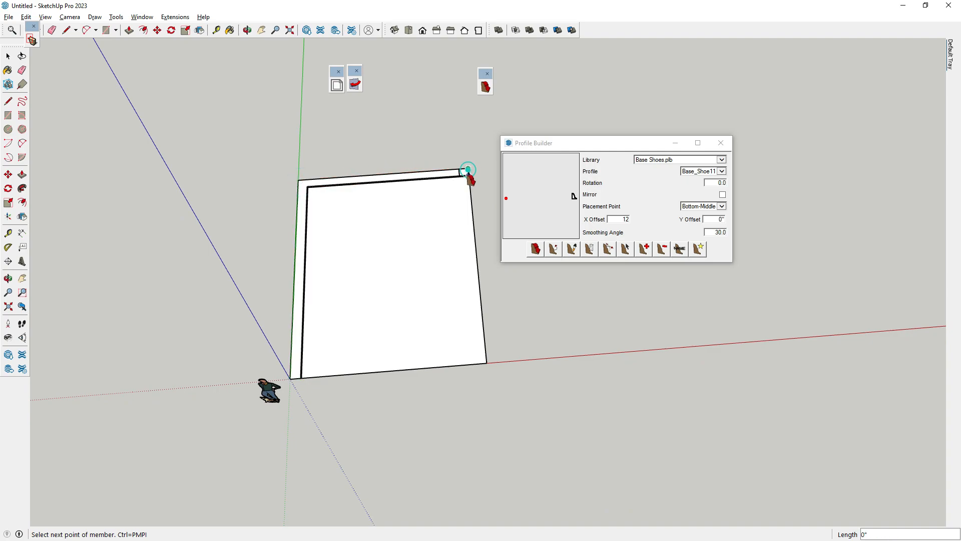
{"action": "left_click", "coordinate": [486, 362]}
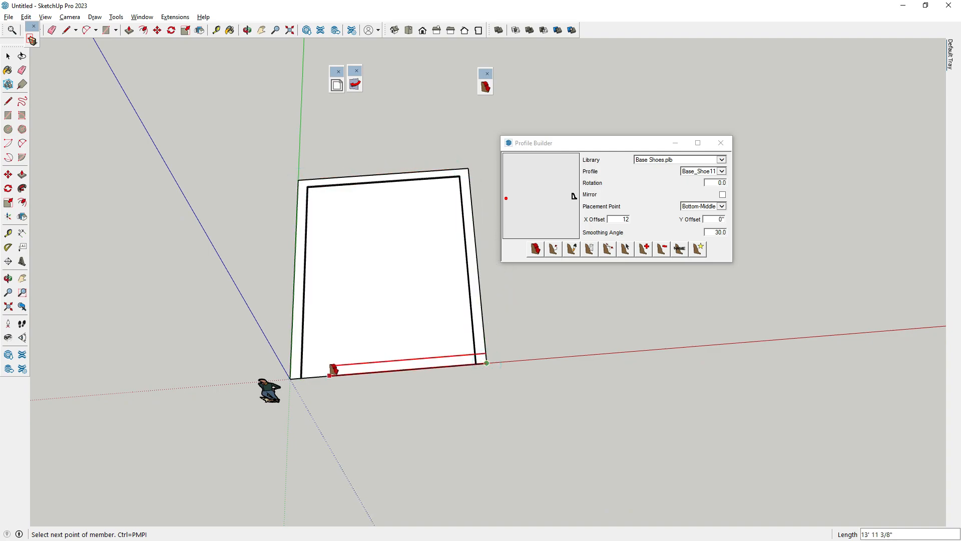
{"action": "scroll", "coordinate": [275, 382], "scroll_direction": "up", "scroll_amount": 2}
{"action": "left_click", "coordinate": [304, 377]}
{"action": "scroll", "coordinate": [297, 295], "scroll_direction": "up", "scroll_amount": 1}
{"action": "left_click", "coordinate": [8, 56]}
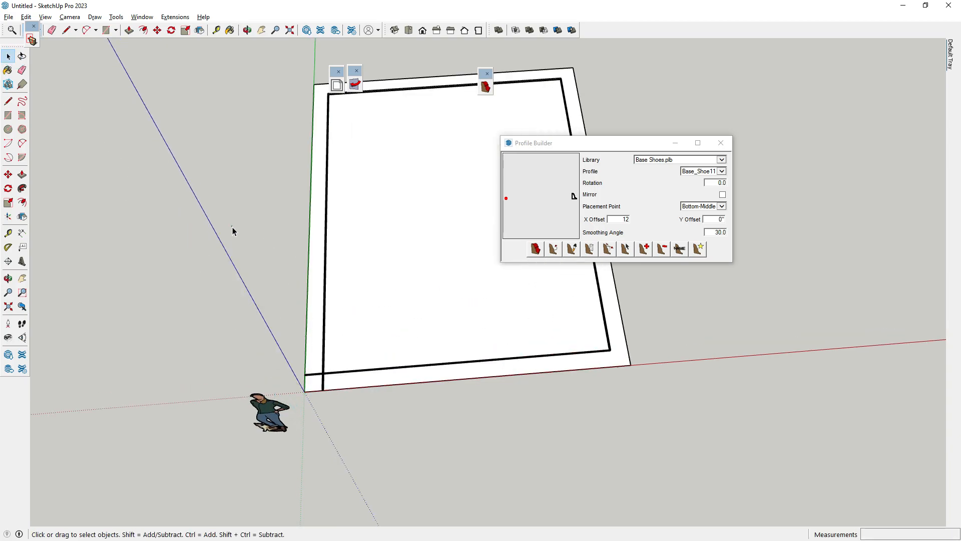
- Examine where the offset moulding's start and end segments cross near the origin
{"action": "scroll", "coordinate": [300, 347], "scroll_direction": "up", "scroll_amount": 4}
{"action": "scroll", "coordinate": [300, 347], "scroll_direction": "up", "scroll_amount": 2}
{"action": "left_click", "coordinate": [322, 350]}
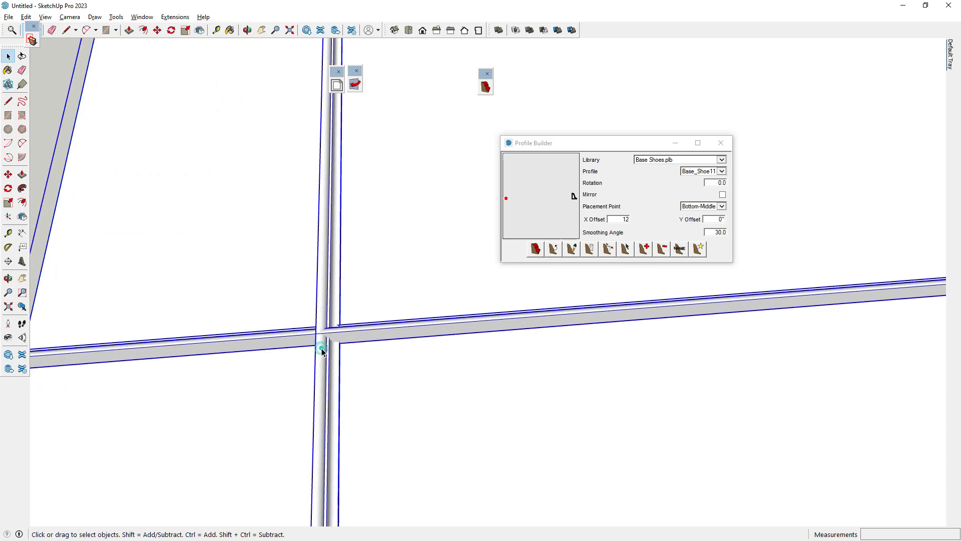
{"action": "scroll", "coordinate": [315, 370], "scroll_direction": "up", "scroll_amount": 2}
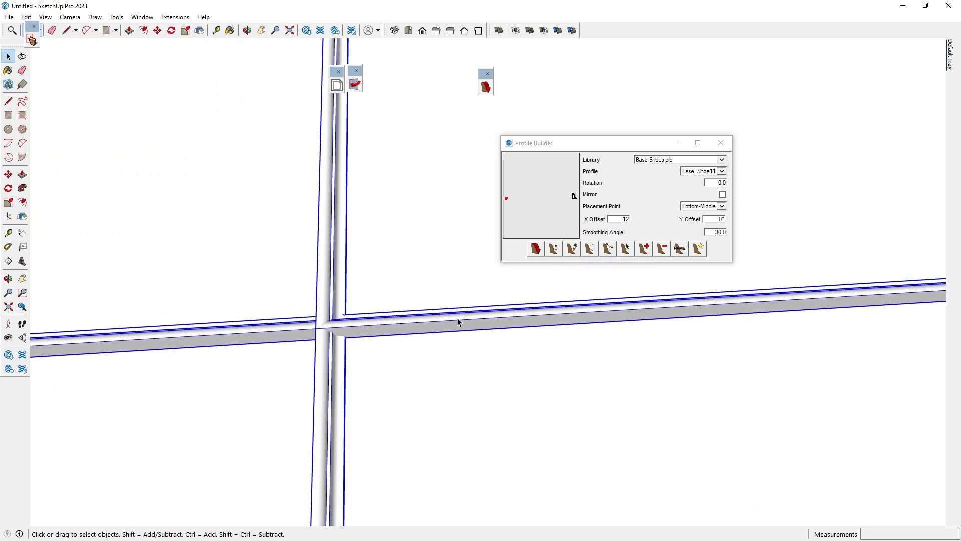
{"action": "scroll", "coordinate": [343, 340], "scroll_direction": "down", "scroll_amount": 6}
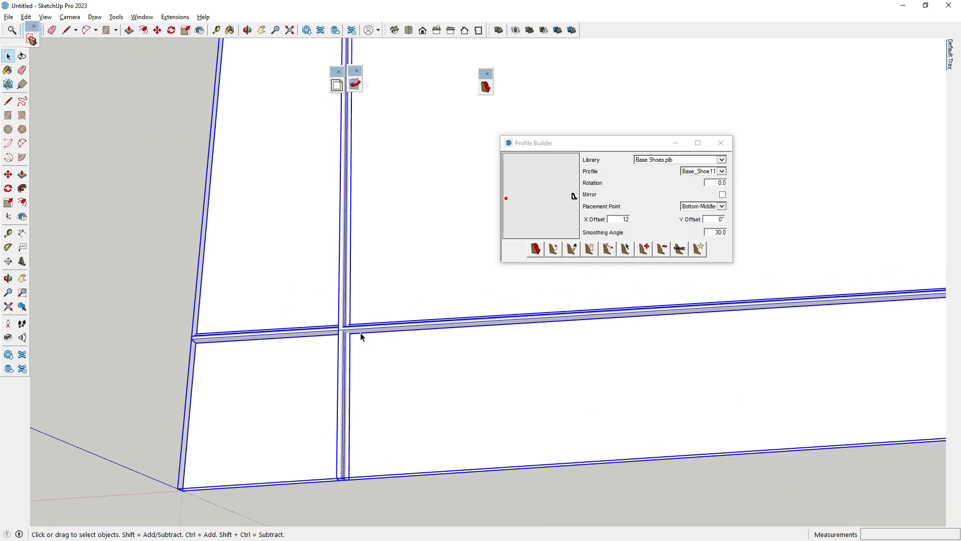
{"action": "double_click", "coordinate": [343, 382]}
{"action": "middle_click_drag", "start_coordinate": [344, 378], "coordinate": [538, 273]}
{"action": "scroll", "coordinate": [353, 381], "scroll_direction": "up", "scroll_amount": 3}
{"action": "scroll", "coordinate": [354, 375], "scroll_direction": "down", "scroll_amount": 3}
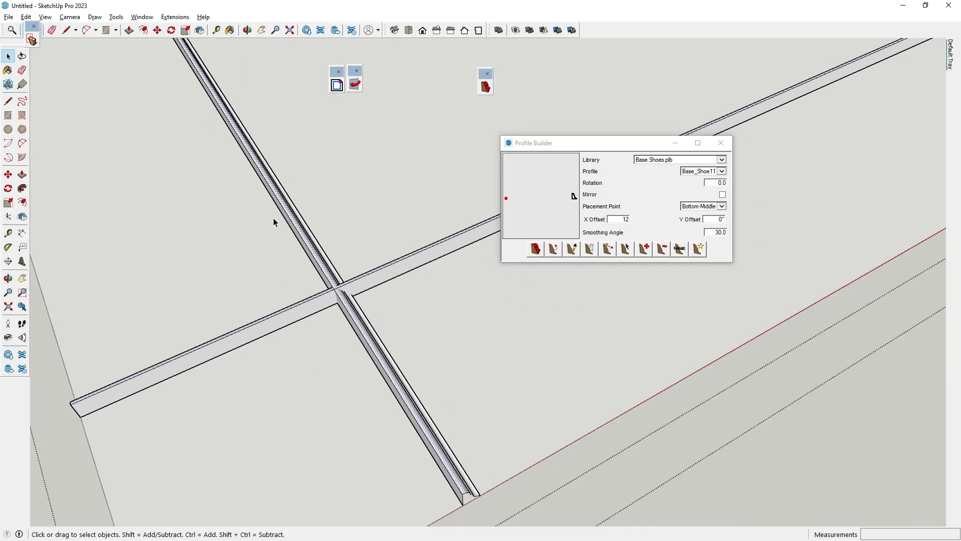
{"action": "scroll", "coordinate": [330, 340], "scroll_direction": "down", "scroll_amount": 4}
- Leave the moulding group and delete the offset moulding from the rectangle
{"action": "left_click", "coordinate": [459, 414]}
{"action": "left_click", "coordinate": [307, 307]}
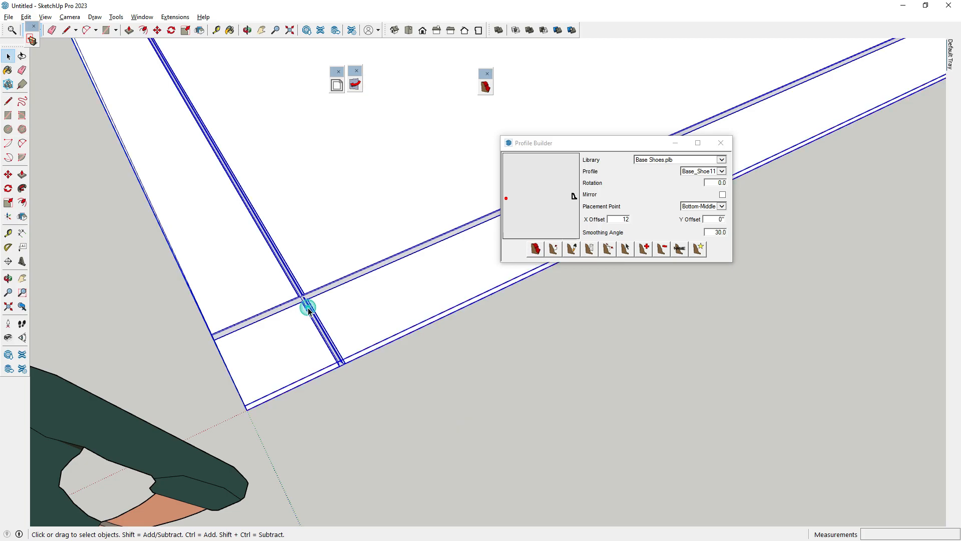
{"action": "scroll", "coordinate": [308, 310], "scroll_direction": "down", "scroll_amount": 2}
{"action": "scroll", "coordinate": [308, 311], "scroll_direction": "up", "scroll_amount": 2}
{"action": "key", "text": "Delete"}
- Delete the rectangle's face, keeping its four boundary edges
{"action": "scroll", "coordinate": [322, 317], "scroll_direction": "down", "scroll_amount": 3}
{"action": "middle_click_drag", "start_coordinate": [322, 318], "coordinate": [379, 302]}
{"action": "scroll", "coordinate": [379, 302], "scroll_direction": "down", "scroll_amount": 2}
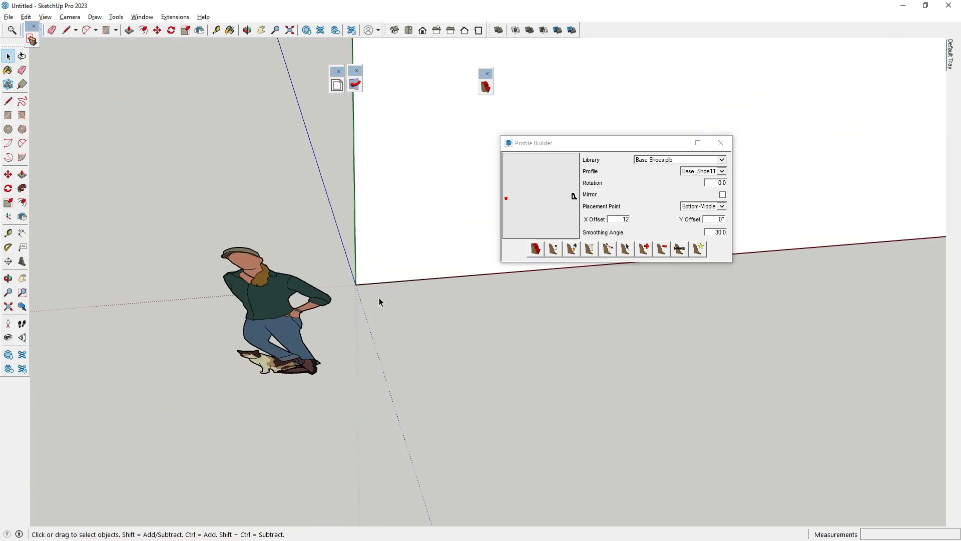
{"action": "left_click", "coordinate": [418, 269]}
{"action": "scroll", "coordinate": [344, 428], "scroll_direction": "down", "scroll_amount": 4}
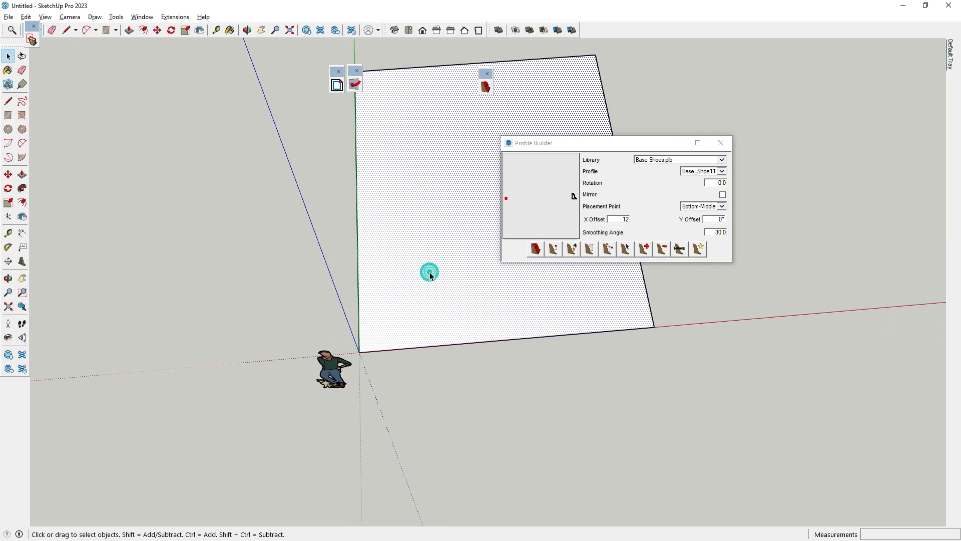
{"action": "key", "text": "Delete"}
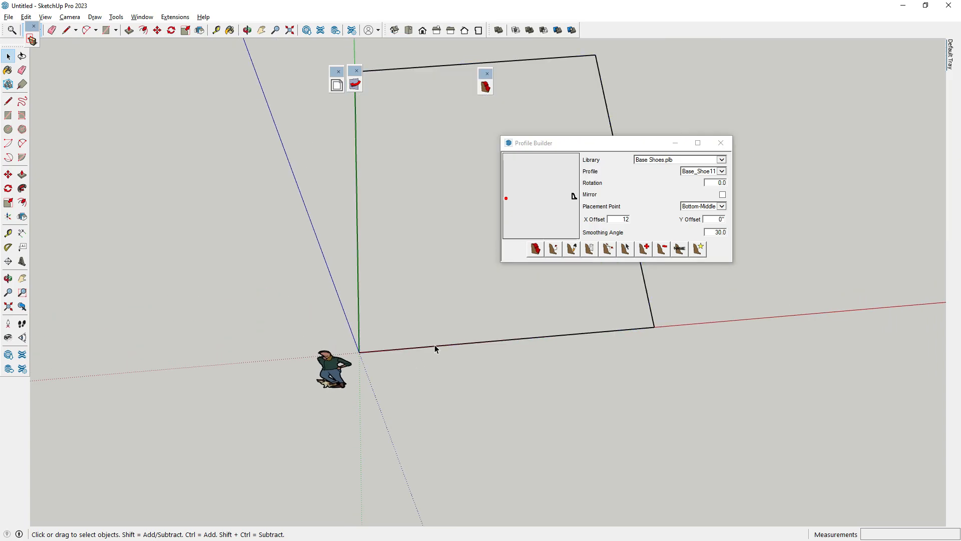
- Select all four rectangle edges, build the offset profile along that path, and reverse the path direction
{"action": "left_click", "coordinate": [424, 350]}
{"action": "triple_click", "coordinate": [416, 347]}
{"action": "middle_click_drag", "start_coordinate": [472, 339], "coordinate": [396, 235]}
{"action": "left_click_drag", "start_coordinate": [641, 144], "coordinate": [744, 131]}
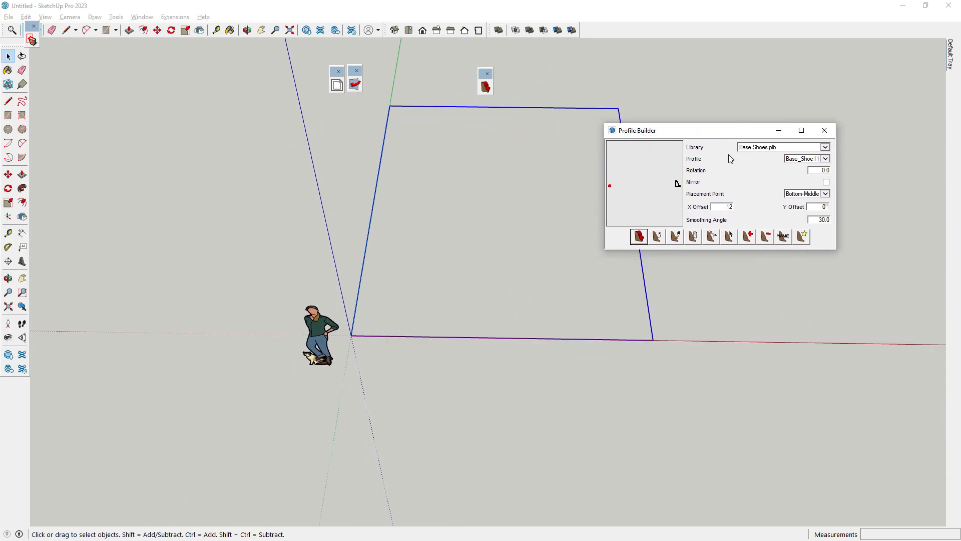
{"action": "left_click", "coordinate": [657, 237]}
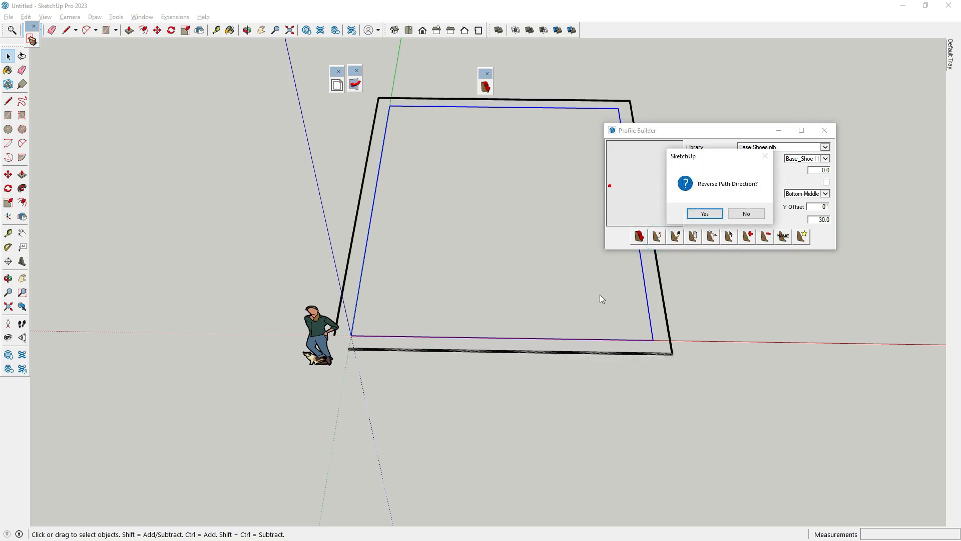
{"action": "left_click", "coordinate": [706, 214]}
- Inspect the path-built moulding at the origin corner and remove it, keeping the rectangle's edges
{"action": "scroll", "coordinate": [365, 328], "scroll_direction": "up", "scroll_amount": 10}
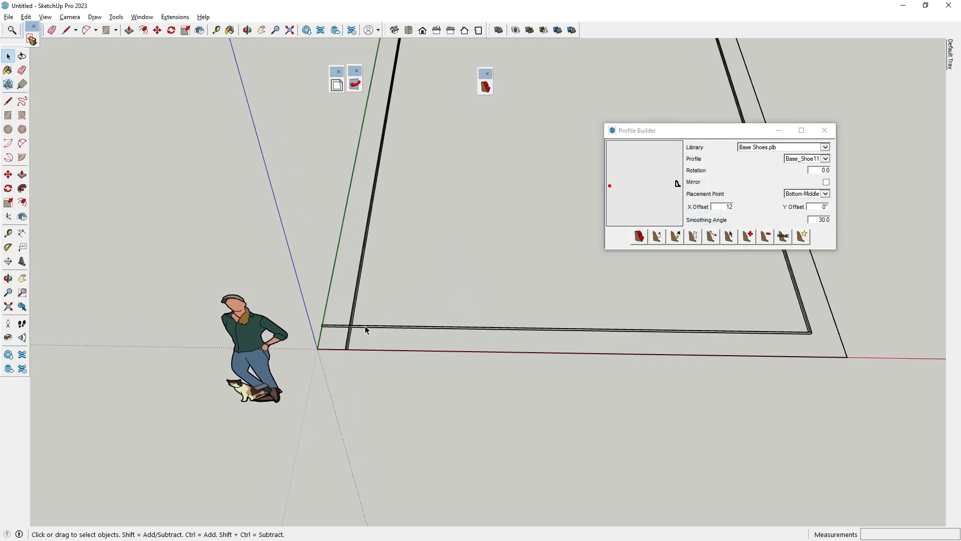
{"action": "left_click", "coordinate": [309, 319]}
{"action": "middle_click_drag", "start_coordinate": [313, 326], "coordinate": [384, 324]}
{"action": "scroll", "coordinate": [384, 324], "scroll_direction": "down", "scroll_amount": 5}
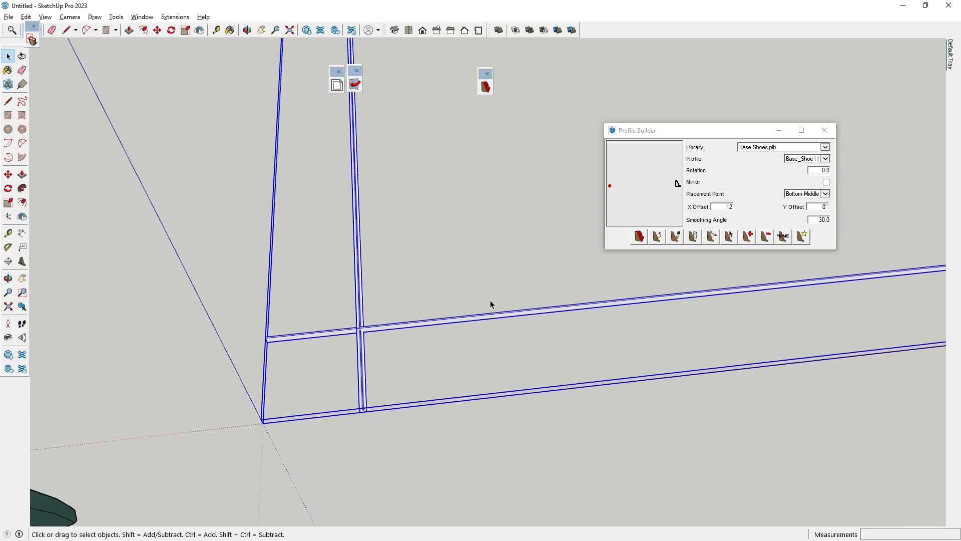
{"action": "left_click", "coordinate": [657, 241]}
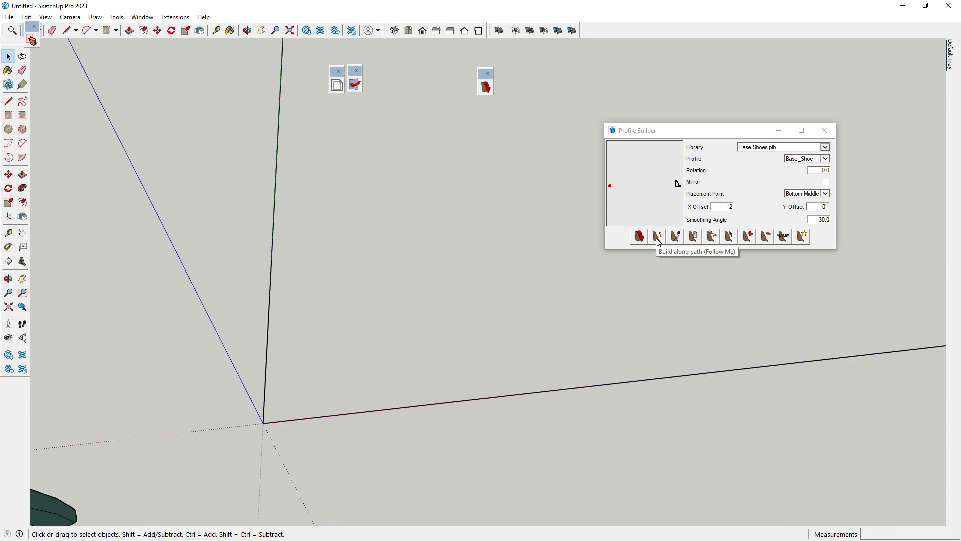
- Build the offset profile along the rectangle's edges without reversing the path direction, and undo it
{"action": "left_click", "coordinate": [267, 327]}
{"action": "left_click", "coordinate": [660, 236]}
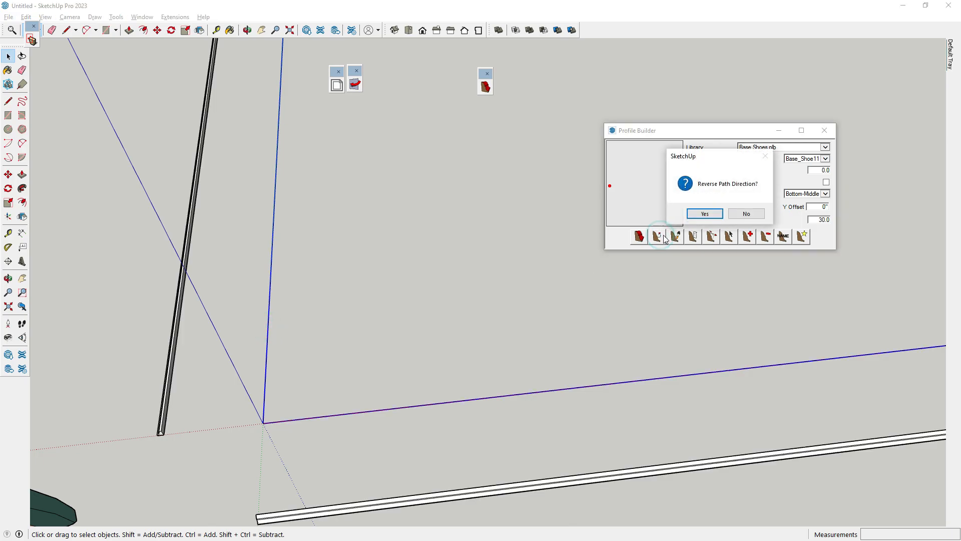
{"action": "left_click", "coordinate": [748, 213]}
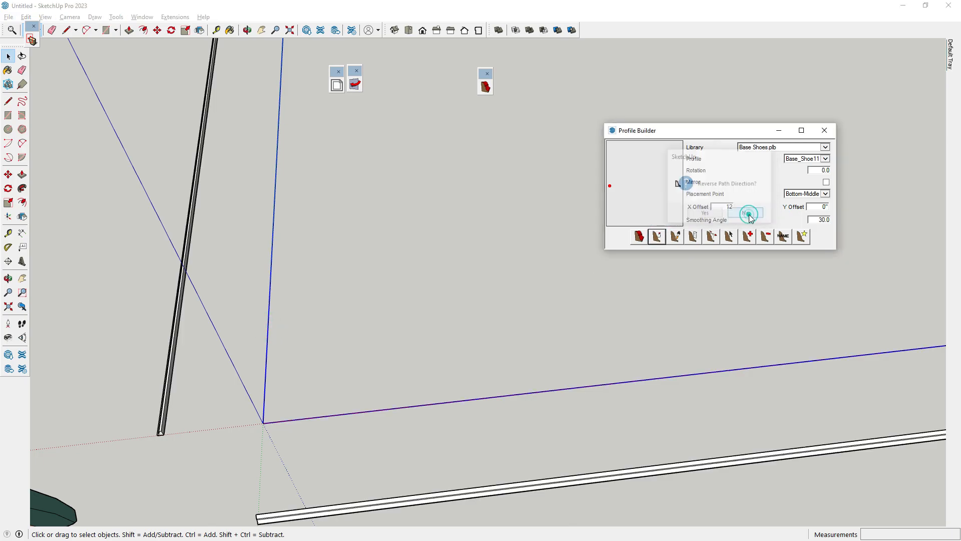
{"action": "scroll", "coordinate": [451, 320], "scroll_direction": "down", "scroll_amount": 3}
{"action": "middle_click_drag", "start_coordinate": [458, 343], "coordinate": [375, 297]}
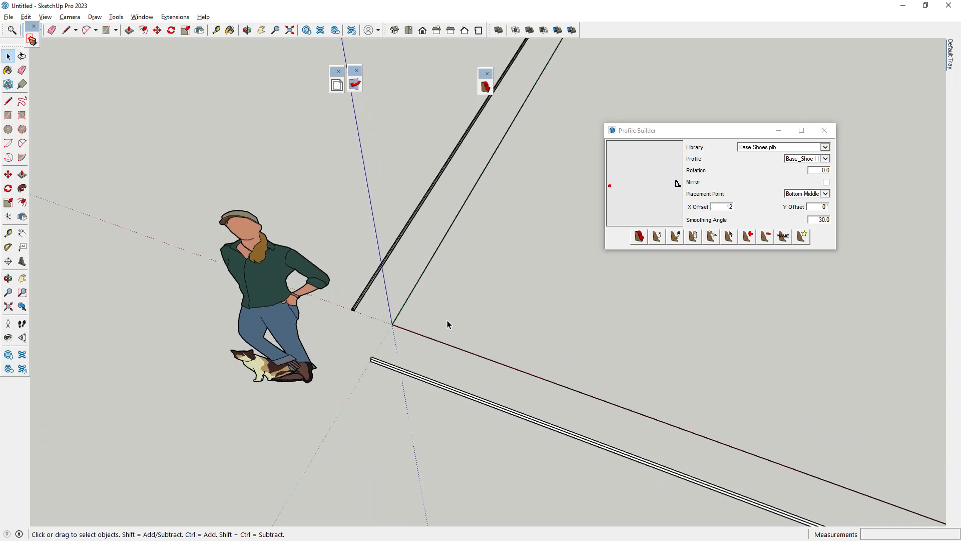
{"action": "key", "text": "ctrl+z"}
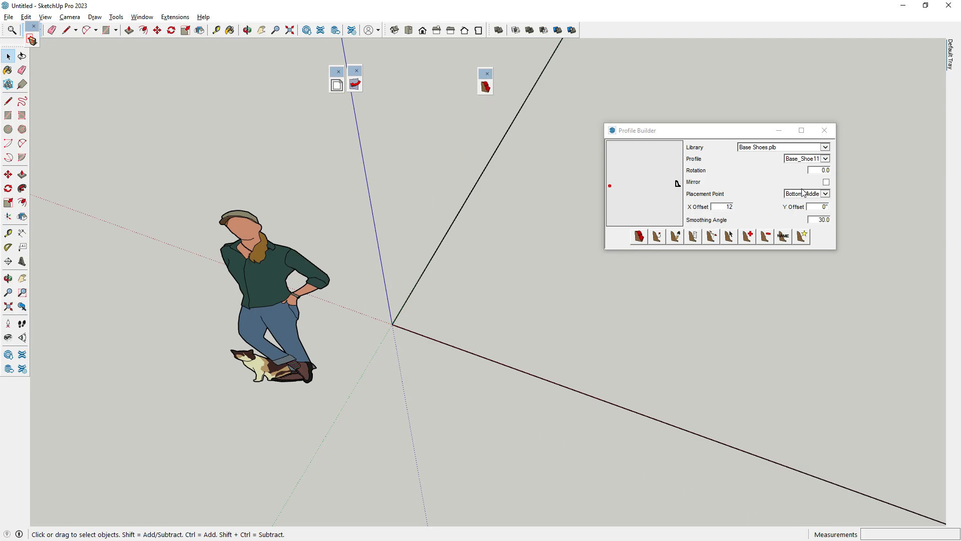
- Set the profile's placement point to Center and its X offset to 0, with the rectangle's edges selected
{"action": "left_click", "coordinate": [825, 193]}
{"action": "left_click", "coordinate": [805, 175]}
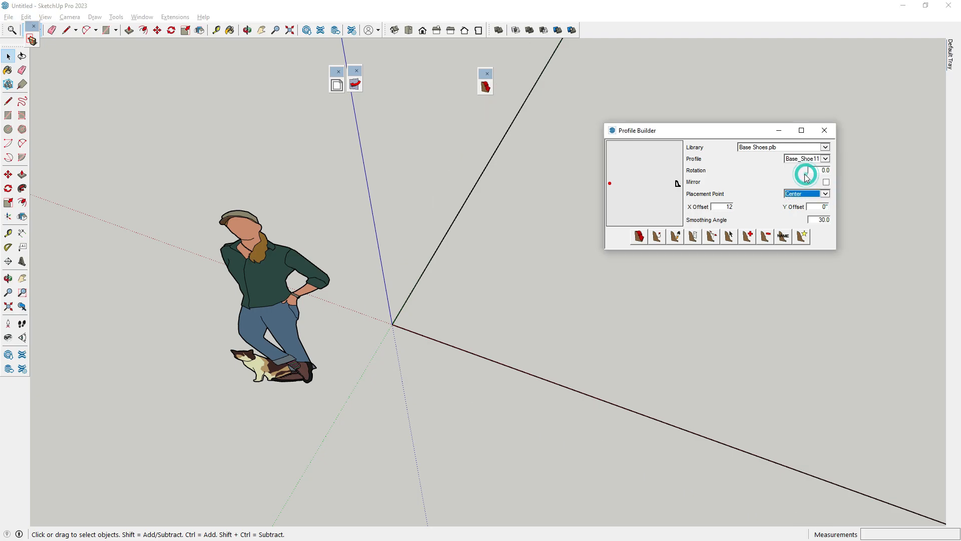
{"action": "left_click", "coordinate": [404, 328]}
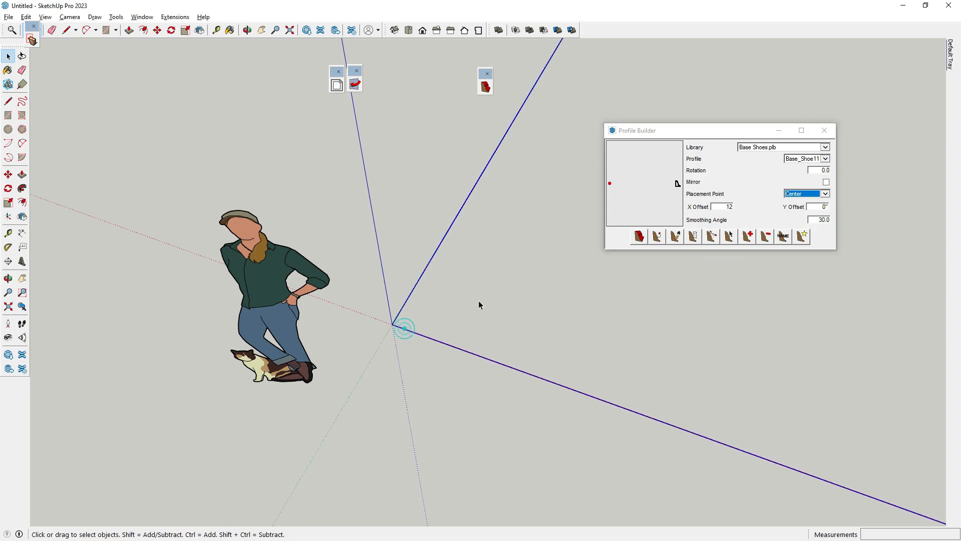
{"action": "left_click", "coordinate": [734, 206]}
{"action": "double_click", "coordinate": [723, 206]}
{"action": "type", "text": "0"}
{"action": "key", "text": "Return"}
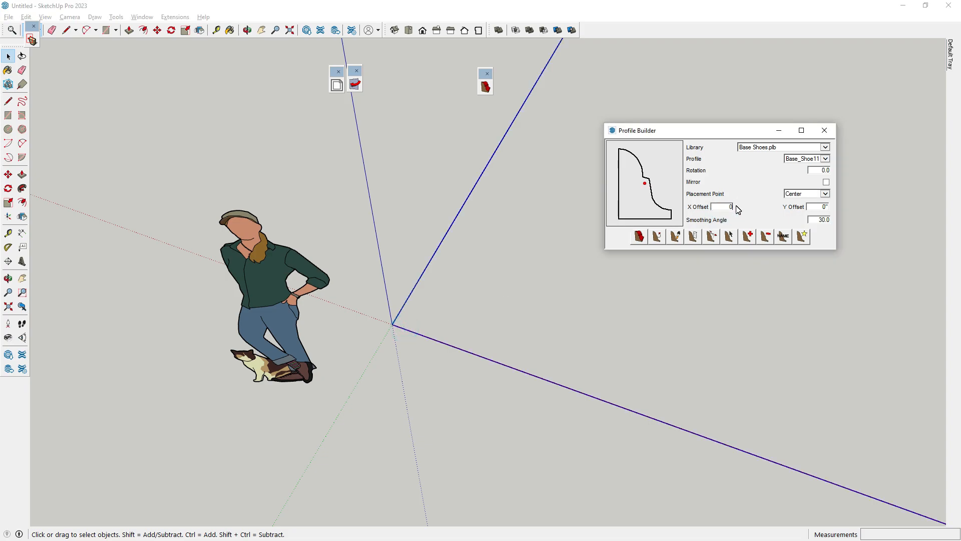
- Build the center-placed Base_Shoe11 profile along the rectangle's edges without reversing the path direction
{"action": "left_click", "coordinate": [642, 239]}
{"action": "scroll", "coordinate": [424, 342], "scroll_direction": "up", "scroll_amount": 2}
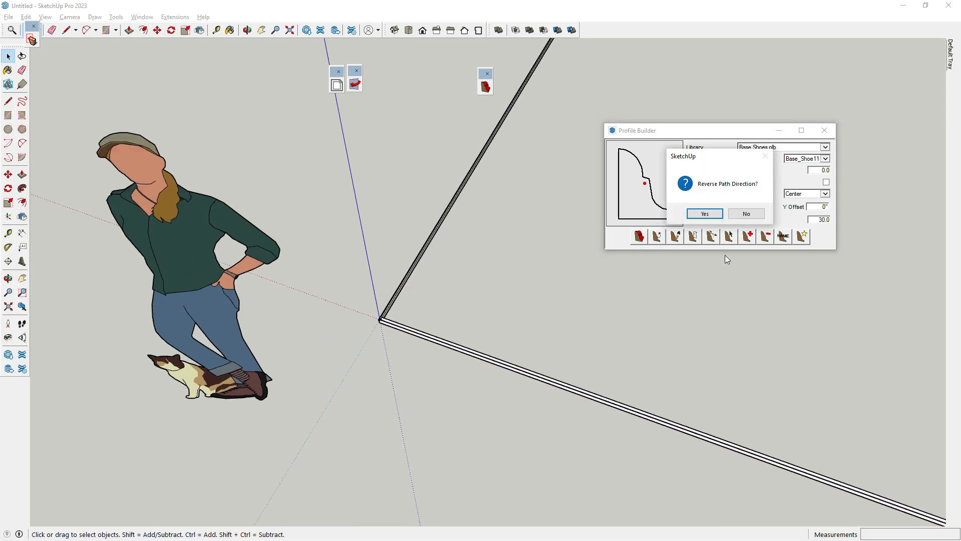
{"action": "left_click", "coordinate": [746, 213]}
{"action": "scroll", "coordinate": [392, 319], "scroll_direction": "up", "scroll_amount": 6}
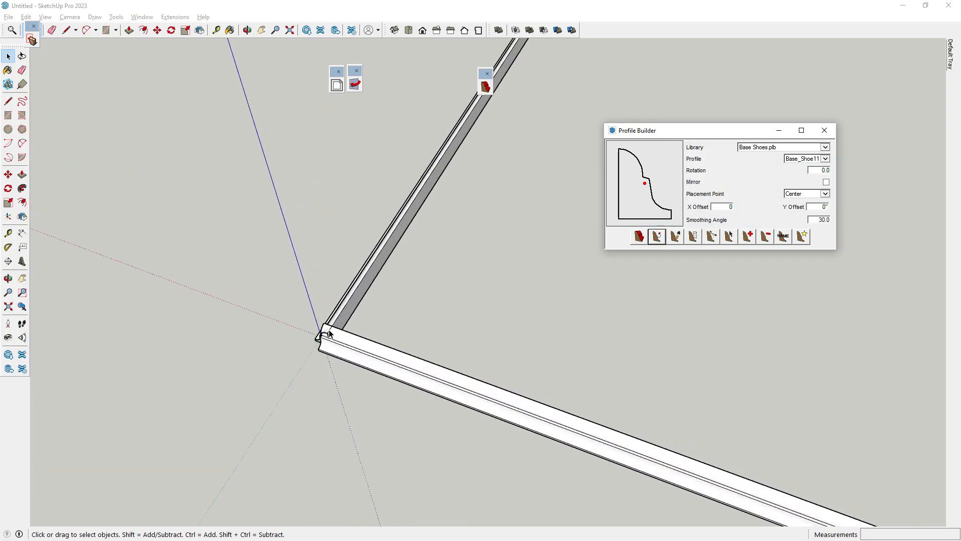
- Examine how the center-placed moulding sits on the path at the origin corner and around the whole rectangle
{"action": "middle_click_drag", "start_coordinate": [317, 344], "coordinate": [365, 382]}
{"action": "left_click_drag", "start_coordinate": [262, 286], "coordinate": [422, 497]}
{"action": "triple_click", "coordinate": [382, 401]}
{"action": "scroll", "coordinate": [473, 337], "scroll_direction": "down", "scroll_amount": 2}
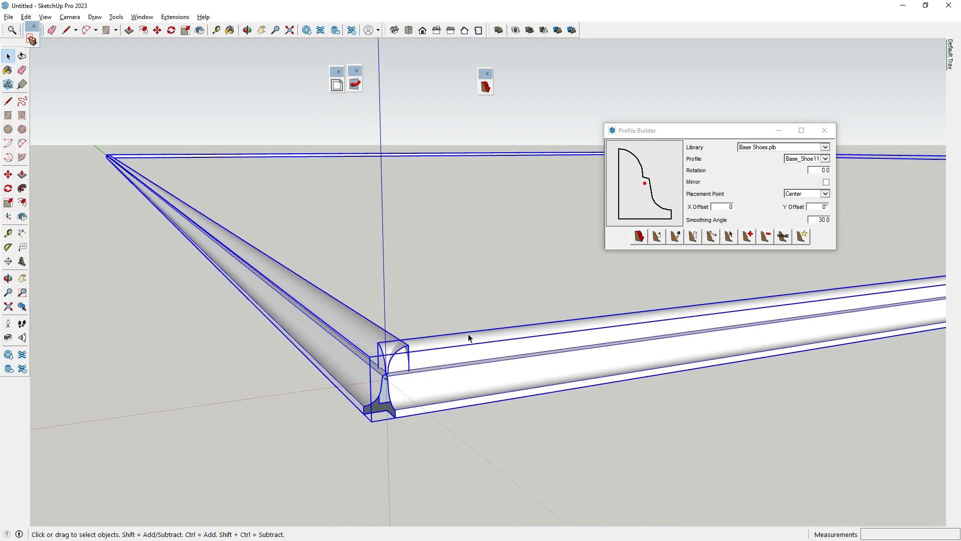
{"action": "scroll", "coordinate": [308, 331], "scroll_direction": "down", "scroll_amount": 3}
{"action": "scroll", "coordinate": [327, 328], "scroll_direction": "down", "scroll_amount": 2}
{"action": "scroll", "coordinate": [263, 343], "scroll_direction": "down", "scroll_amount": 2}
{"action": "scroll", "coordinate": [296, 345], "scroll_direction": "down", "scroll_amount": 2}
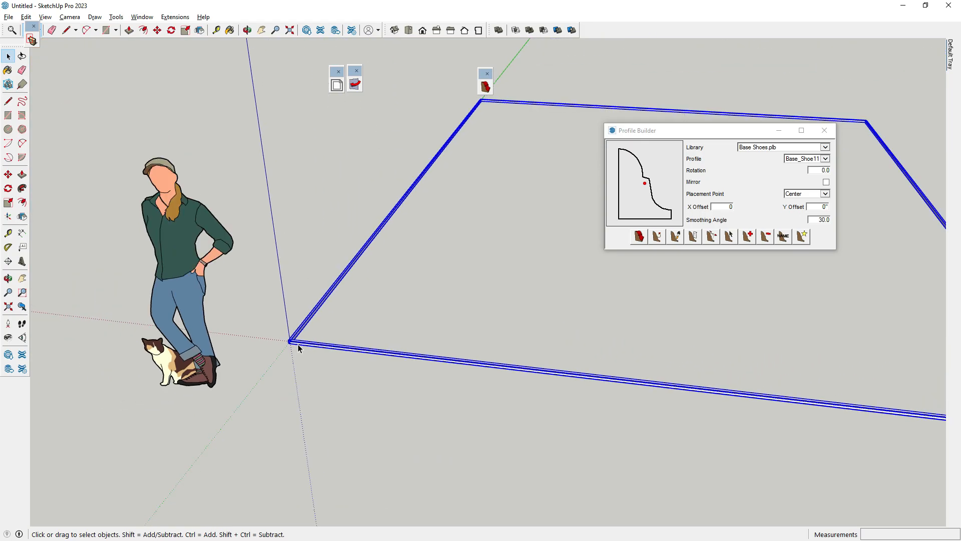
{"action": "scroll", "coordinate": [300, 347], "scroll_direction": "down", "scroll_amount": 2}
{"action": "left_click", "coordinate": [540, 306]}
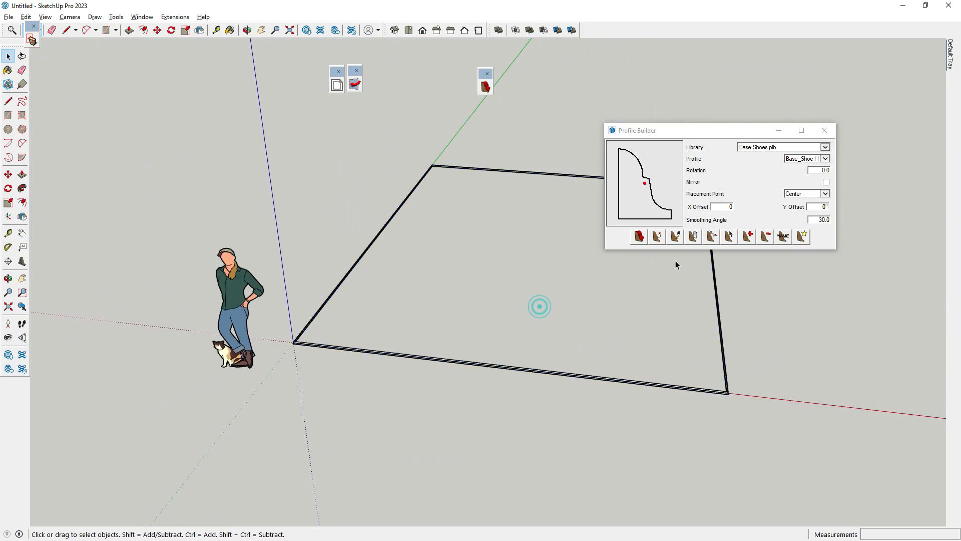
- Browse the Base Shoes library's profile shapes, choosing Base_Shoe14, Base_Shoe29, Base_Shoe49, Base_Shoe58, Base_Shoe68 and Base_Shoe70 among others
{"action": "left_click", "coordinate": [826, 159]}
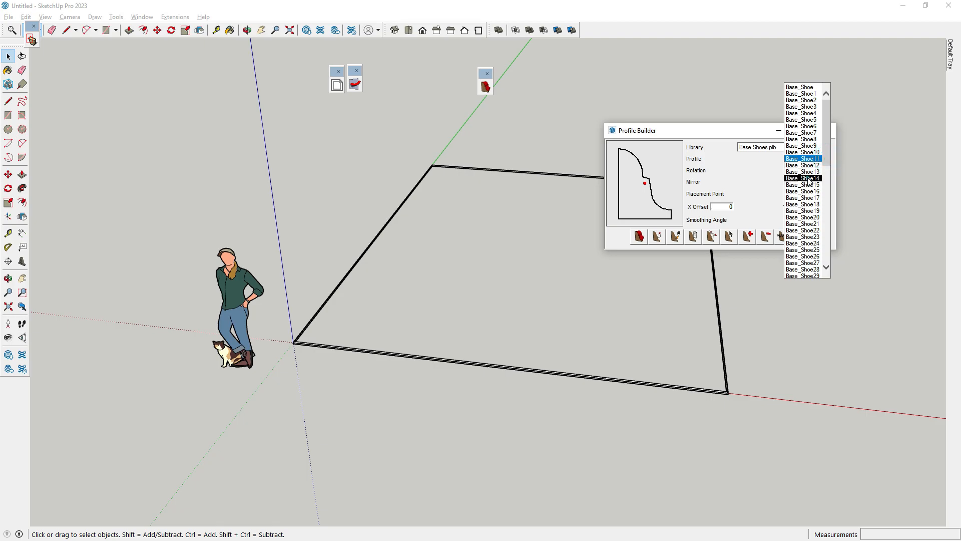
{"action": "left_click", "coordinate": [807, 178]}
{"action": "left_click", "coordinate": [826, 158]}
{"action": "left_click", "coordinate": [803, 204]}
{"action": "left_click", "coordinate": [826, 159]}
{"action": "left_click", "coordinate": [804, 210]}
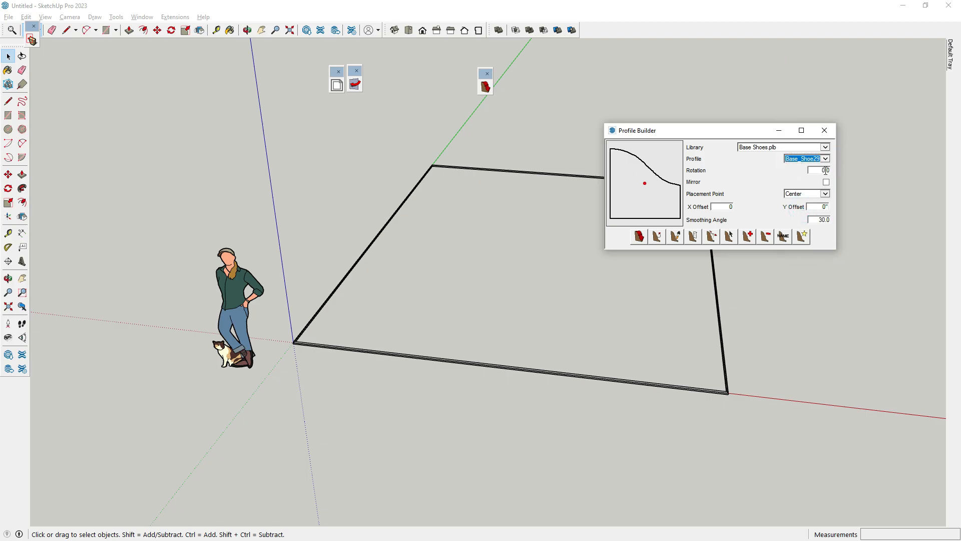
{"action": "left_click", "coordinate": [826, 159]}
{"action": "left_click", "coordinate": [804, 215]}
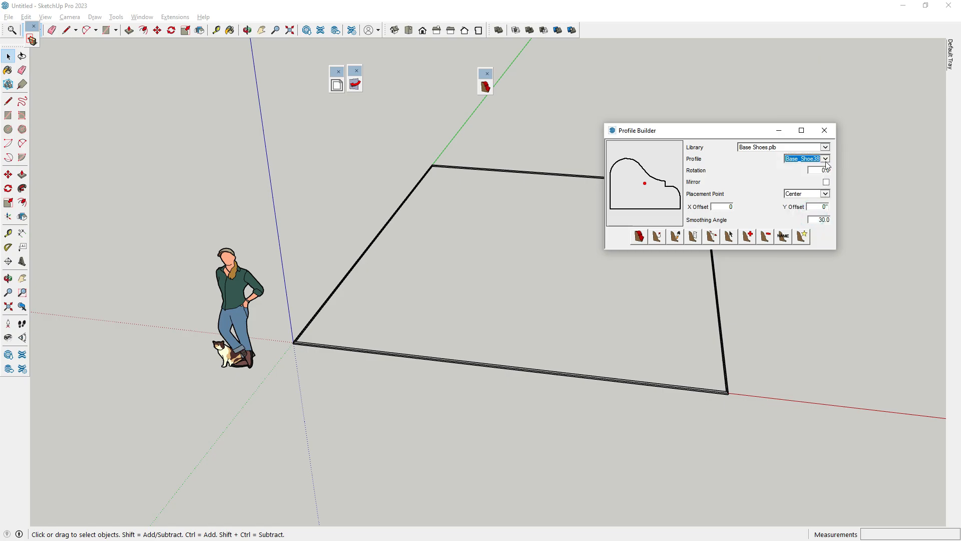
{"action": "left_click", "coordinate": [826, 159]}
{"action": "left_click", "coordinate": [804, 230]}
{"action": "left_click", "coordinate": [826, 158]}
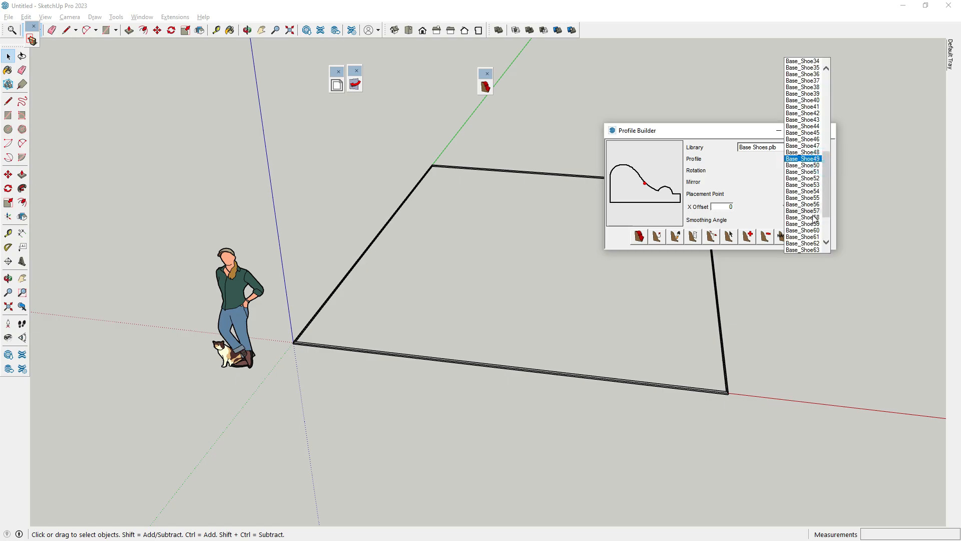
{"action": "left_click", "coordinate": [814, 218]}
{"action": "left_click", "coordinate": [826, 159]}
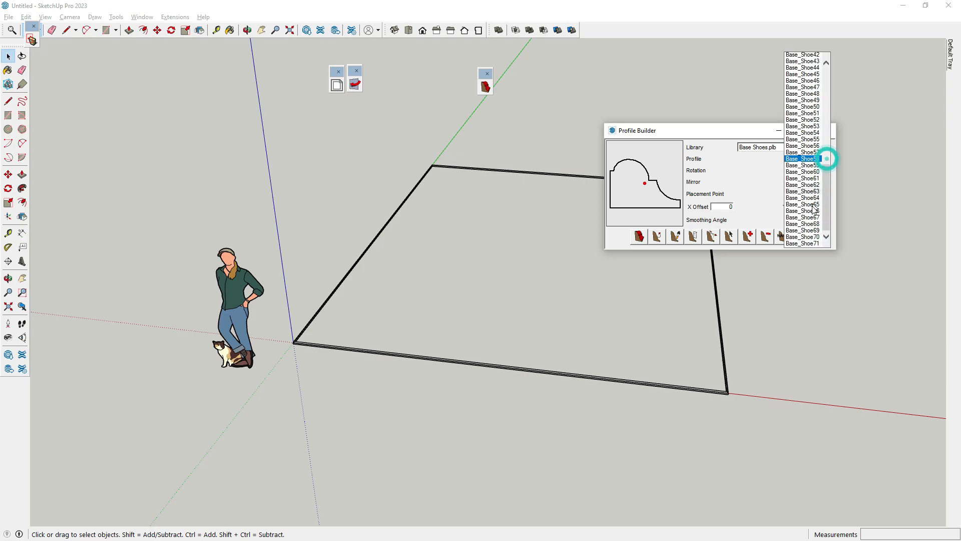
{"action": "left_click", "coordinate": [809, 220]}
{"action": "left_click", "coordinate": [826, 158]}
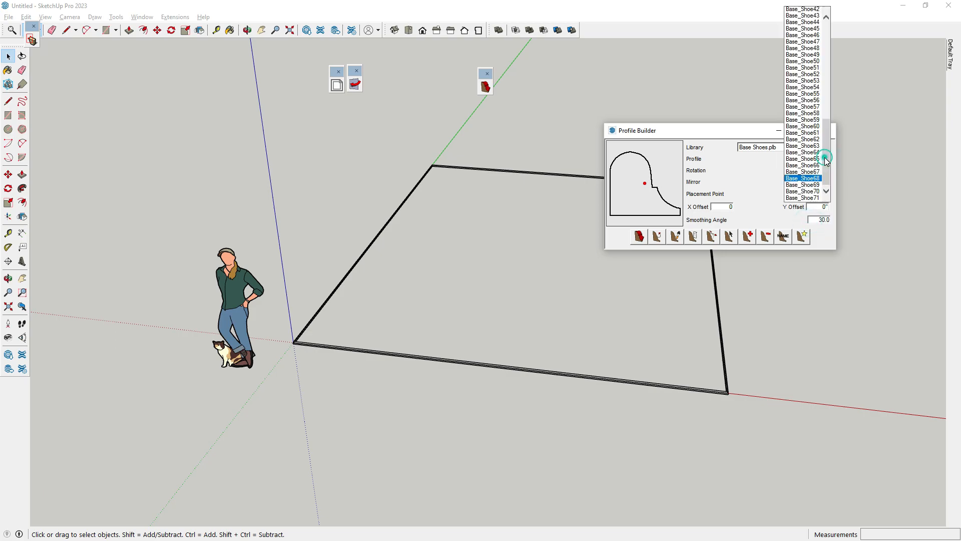
{"action": "left_click", "coordinate": [810, 191]}
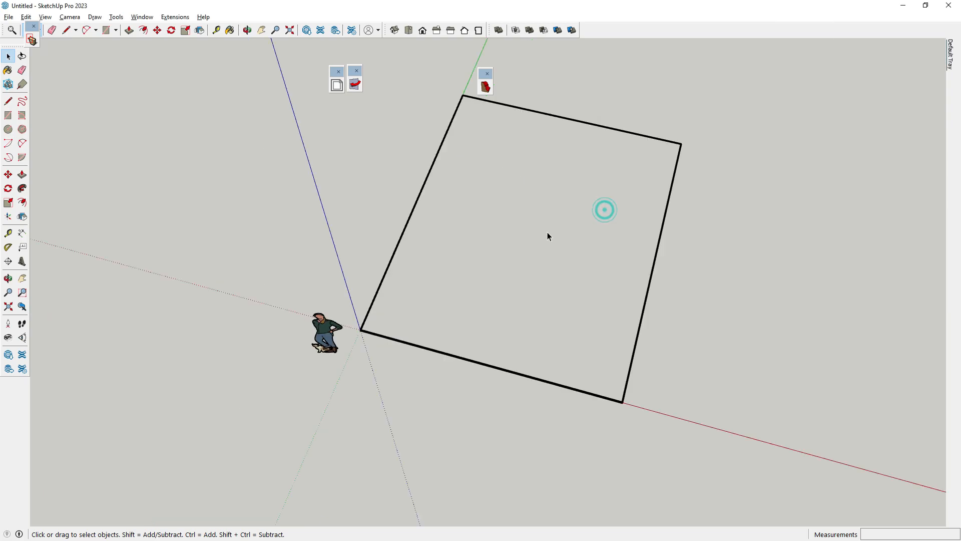
- Delete the moulding and the rectangle edges used as its path
{"action": "middle_click_drag", "start_coordinate": [547, 232], "coordinate": [423, 235]}
{"action": "left_click_drag", "start_coordinate": [655, 128], "coordinate": [478, 202]}
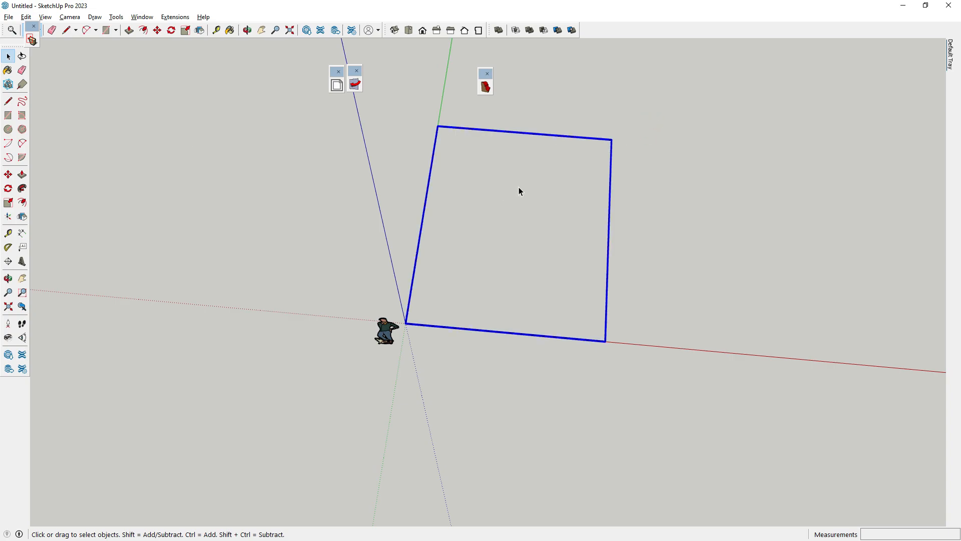
{"action": "scroll", "coordinate": [518, 187], "scroll_direction": "down", "scroll_amount": 2}
{"action": "key", "text": "Delete"}
{"action": "left_click_drag", "start_coordinate": [474, 161], "coordinate": [437, 311]}
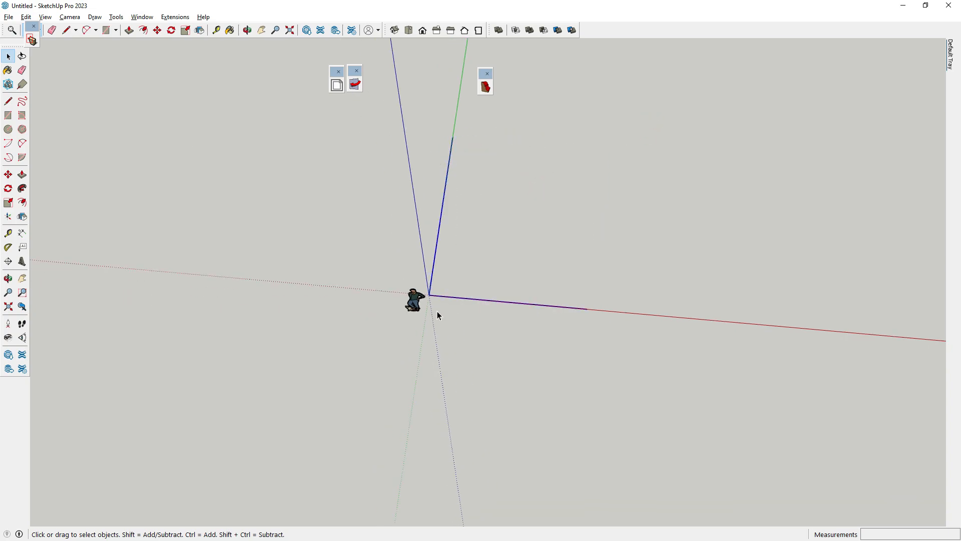
{"action": "key", "text": "Delete"}
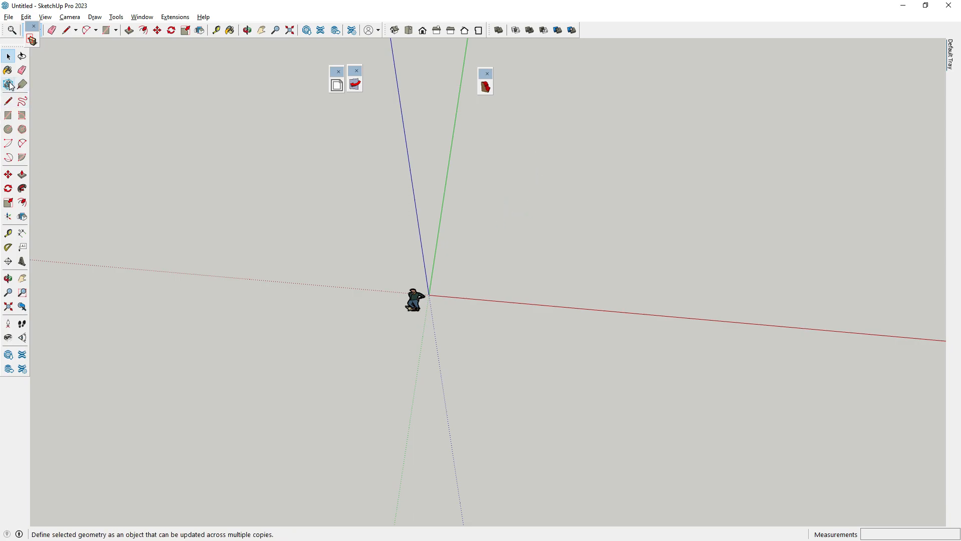
- Draw a rectangle about 14' 6" by 19' 7" on the ground near the origin and start the Offset tool
{"action": "left_click", "coordinate": [8, 115]}
{"action": "left_click", "coordinate": [487, 146]}
{"action": "left_click", "coordinate": [597, 294]}
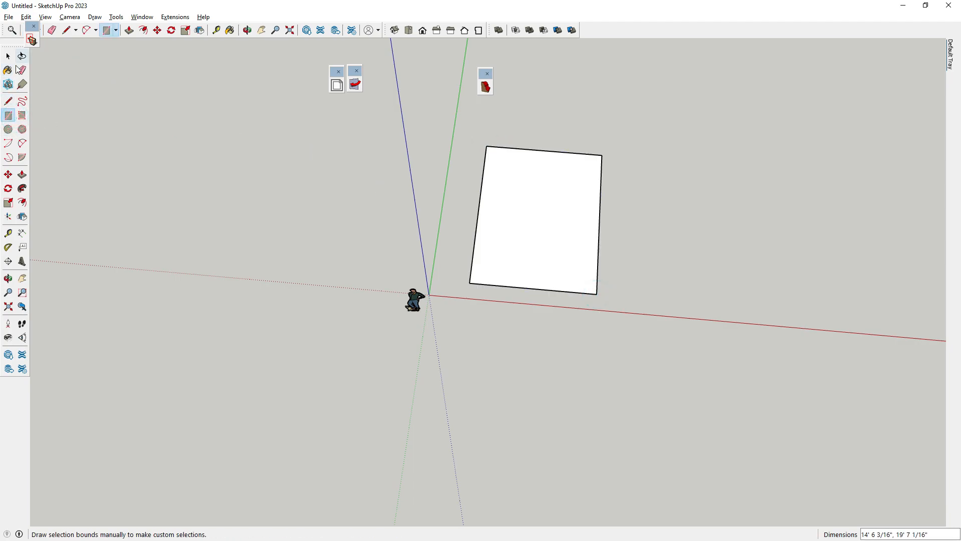
{"action": "left_click", "coordinate": [22, 201]}
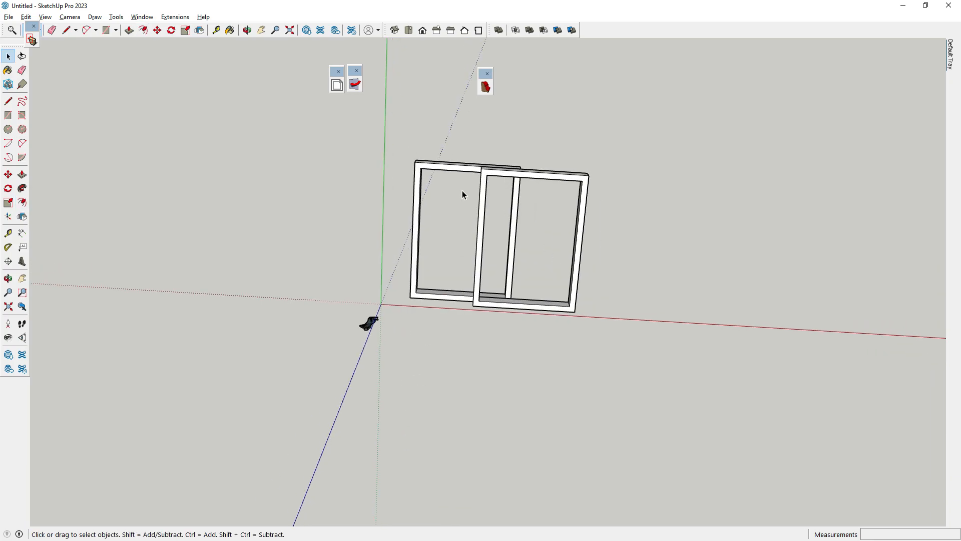
- Select both overlapping frames and scale them along the blue axis to about 0.32 to thin them
{"action": "middle_click_drag", "start_coordinate": [462, 191], "coordinate": [375, 399]}
{"action": "left_click", "coordinate": [368, 149]}
{"action": "left_click", "coordinate": [368, 148], "text": "ctrl"}
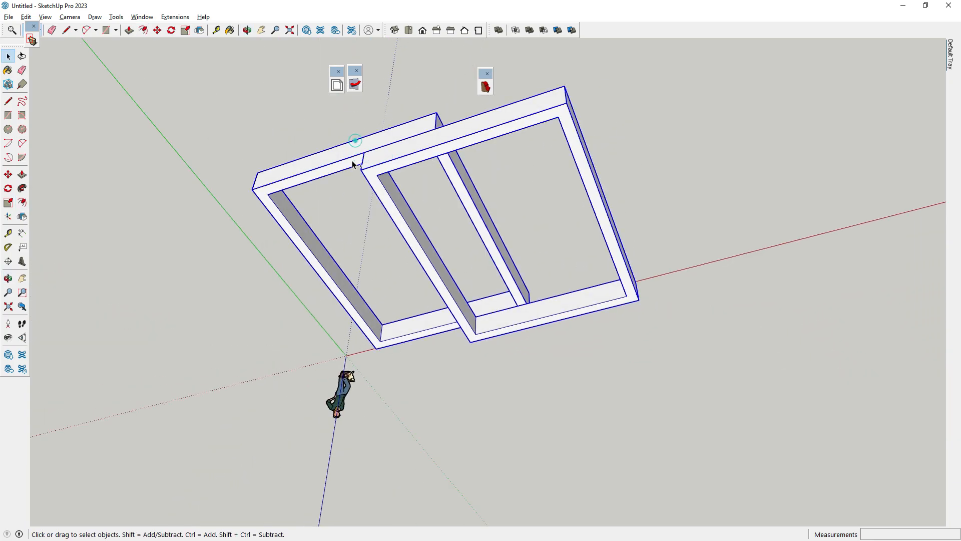
{"action": "left_click", "coordinate": [8, 202]}
{"action": "left_click", "coordinate": [454, 256]}
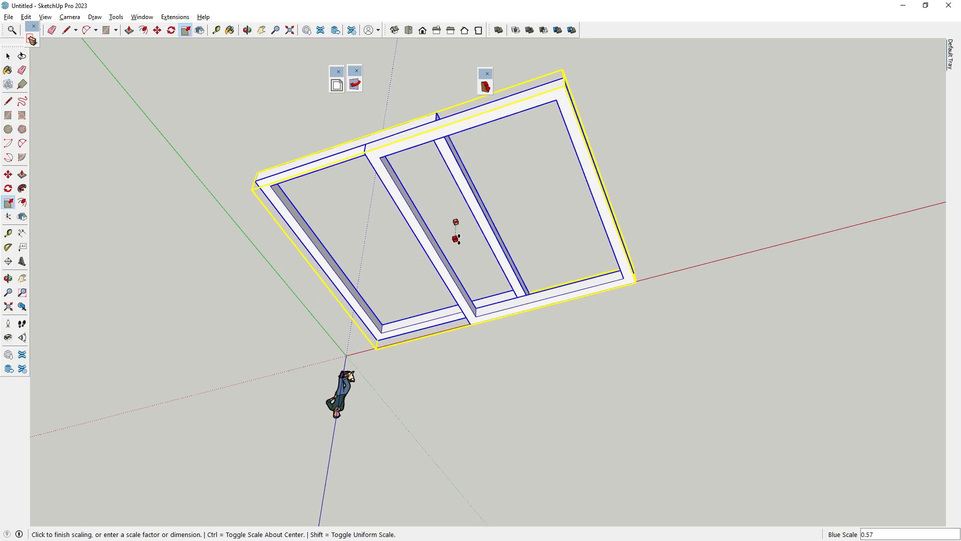
{"action": "left_click", "coordinate": [457, 234]}
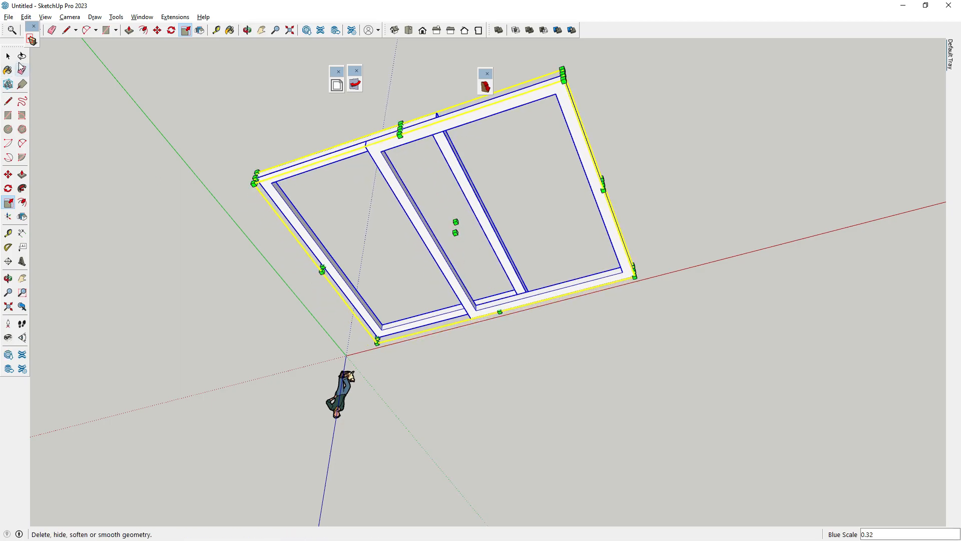
{"action": "left_click", "coordinate": [8, 56]}
{"action": "left_click", "coordinate": [75, 91]}
- Try to narrow the front frame by editing it and moving its selected right-hand side with the Move tool
{"action": "middle_click_drag", "start_coordinate": [75, 92], "coordinate": [468, 210]}
{"action": "scroll", "coordinate": [468, 210], "scroll_direction": "up", "scroll_amount": 4}
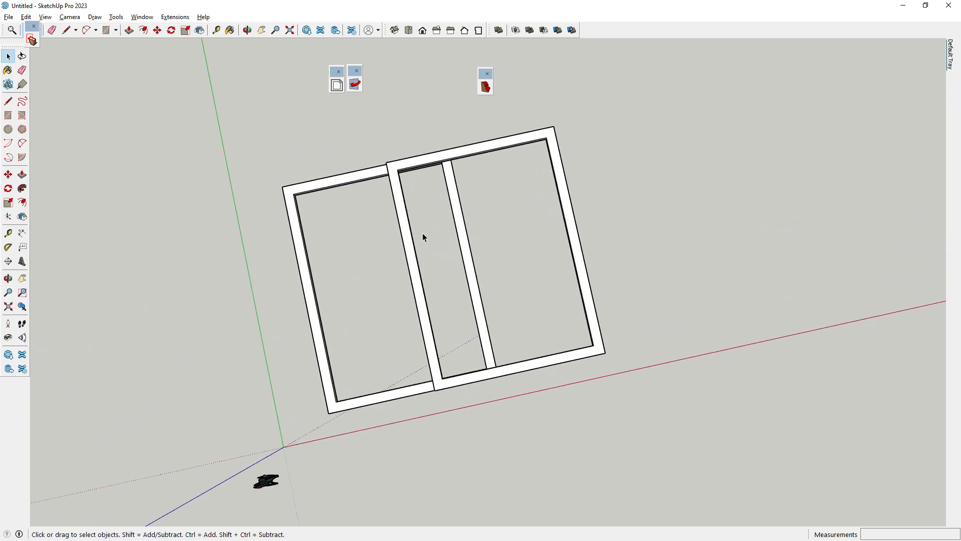
{"action": "triple_click", "coordinate": [393, 192]}
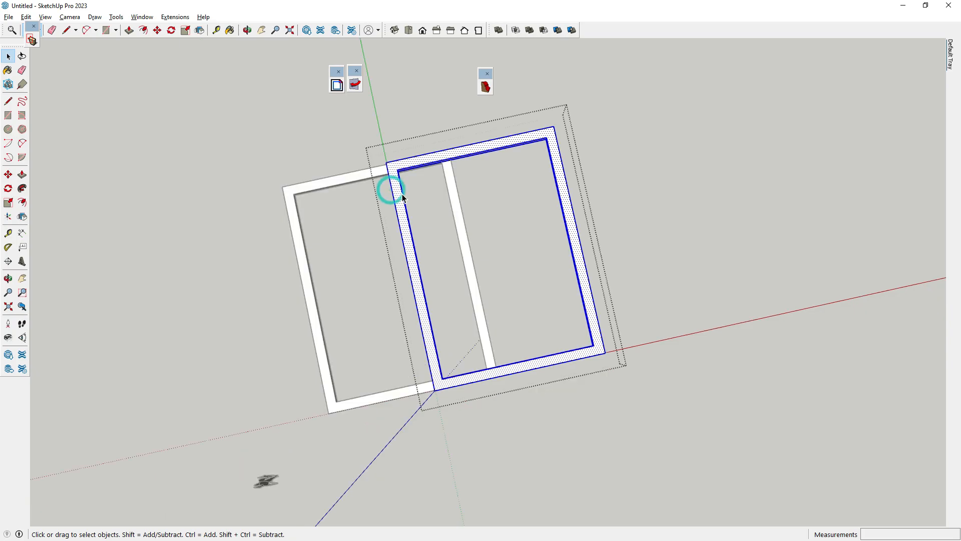
{"action": "left_click_drag", "start_coordinate": [515, 107], "coordinate": [645, 413]}
{"action": "left_click", "coordinate": [8, 174]}
{"action": "left_click", "coordinate": [535, 237]}
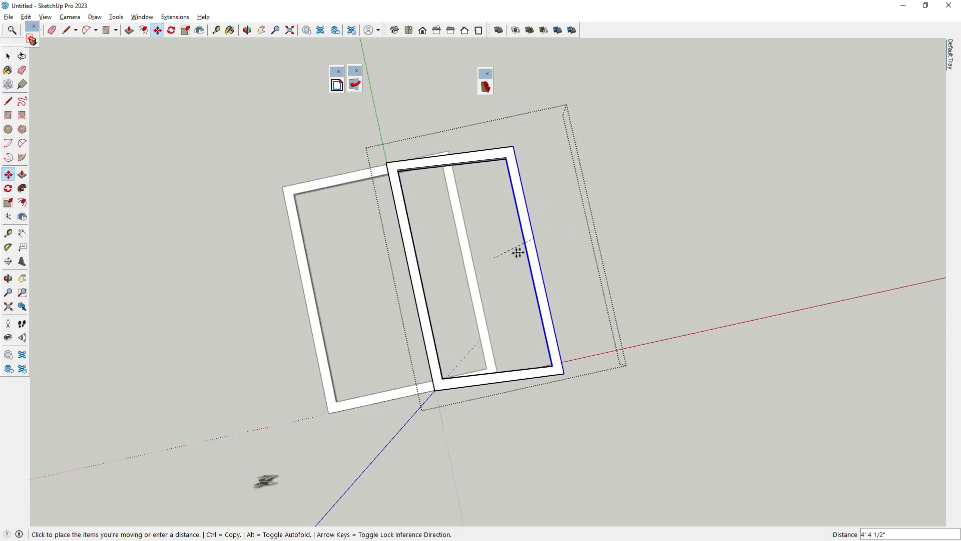
{"action": "key", "text": "Escape"}
{"action": "key", "text": "space"}
{"action": "left_click", "coordinate": [82, 106]}
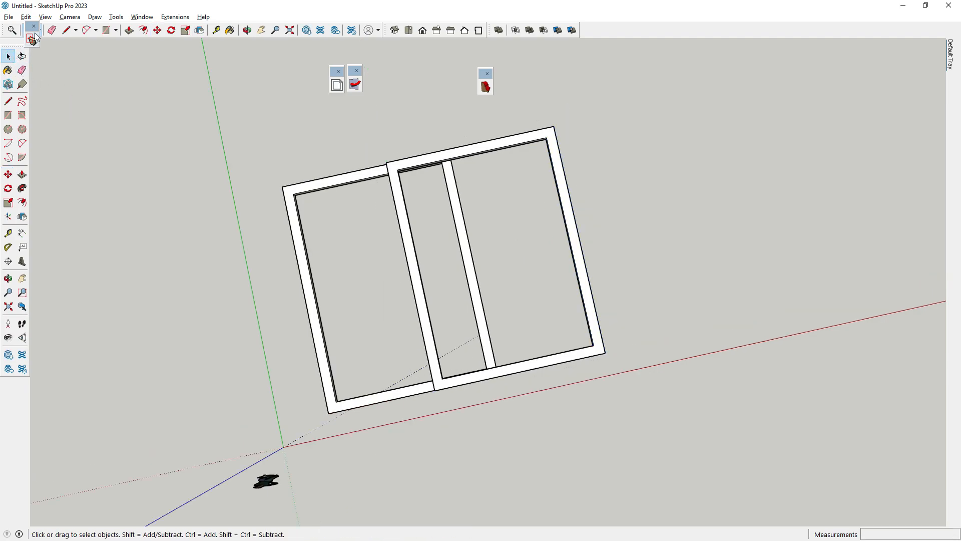
- Place the Stretch By Area toolbar in the open space above the frames and face the frames head-on
{"action": "left_click_drag", "start_coordinate": [28, 28], "coordinate": [259, 111]}
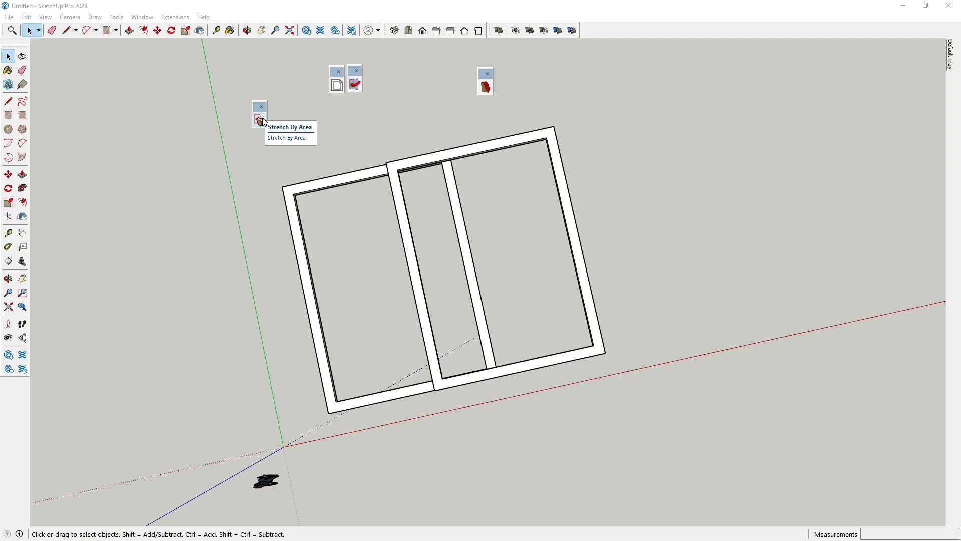
{"action": "left_click", "coordinate": [259, 120]}
{"action": "middle_click_drag", "start_coordinate": [275, 160], "coordinate": [34, 81]}
{"action": "left_click", "coordinate": [9, 58]}
{"action": "middle_click_drag", "start_coordinate": [242, 196], "coordinate": [266, 200]}
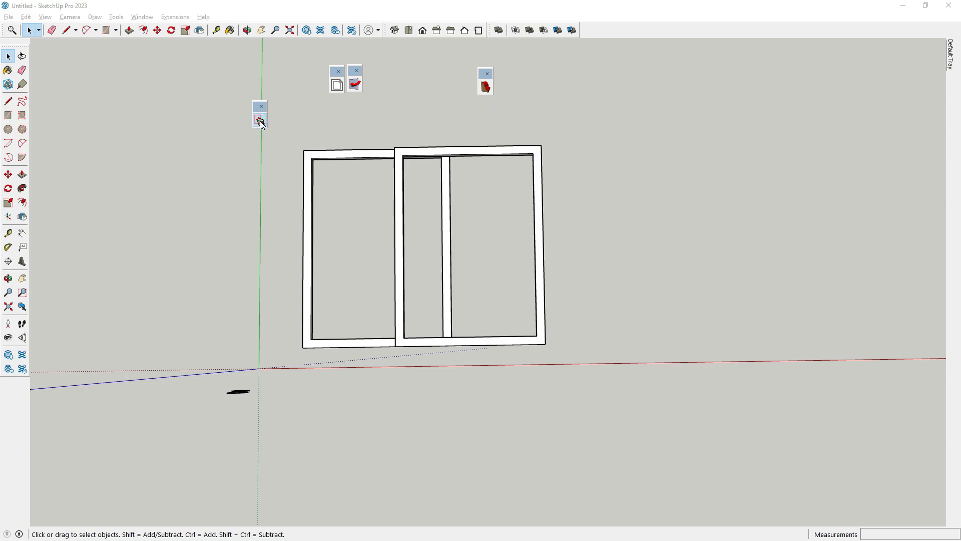
- Use Stretch By Area to pull the front frame's right-hand side inward about 3' 9 9/16", and undo the stretch
{"action": "left_click", "coordinate": [260, 121]}
{"action": "left_click_drag", "start_coordinate": [507, 121], "coordinate": [598, 391]}
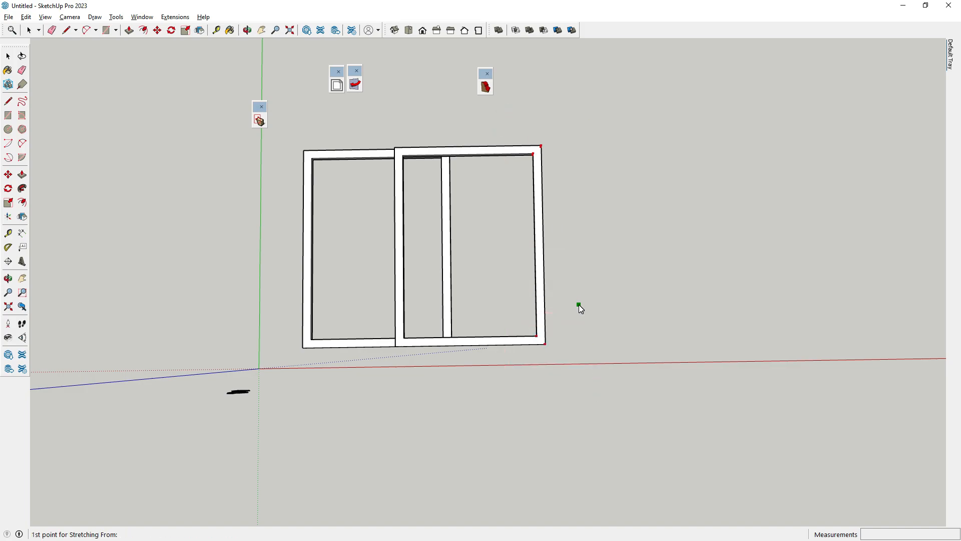
{"action": "left_click", "coordinate": [612, 328]}
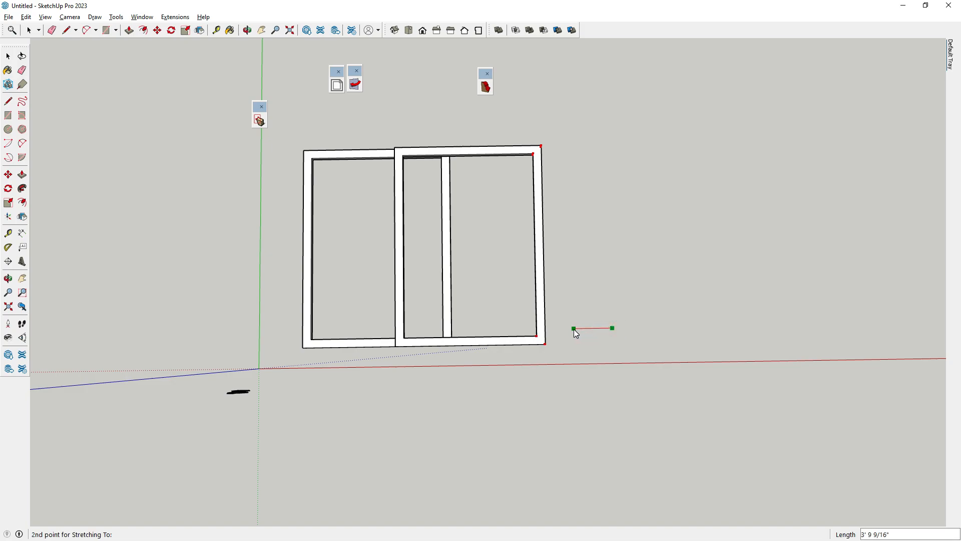
{"action": "left_click", "coordinate": [574, 329]}
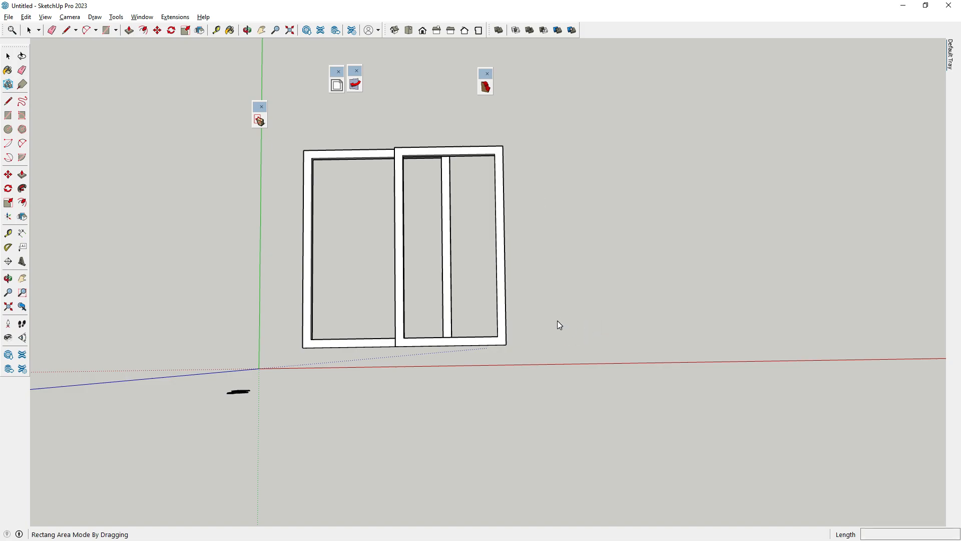
{"action": "key", "text": "ctrl+z"}
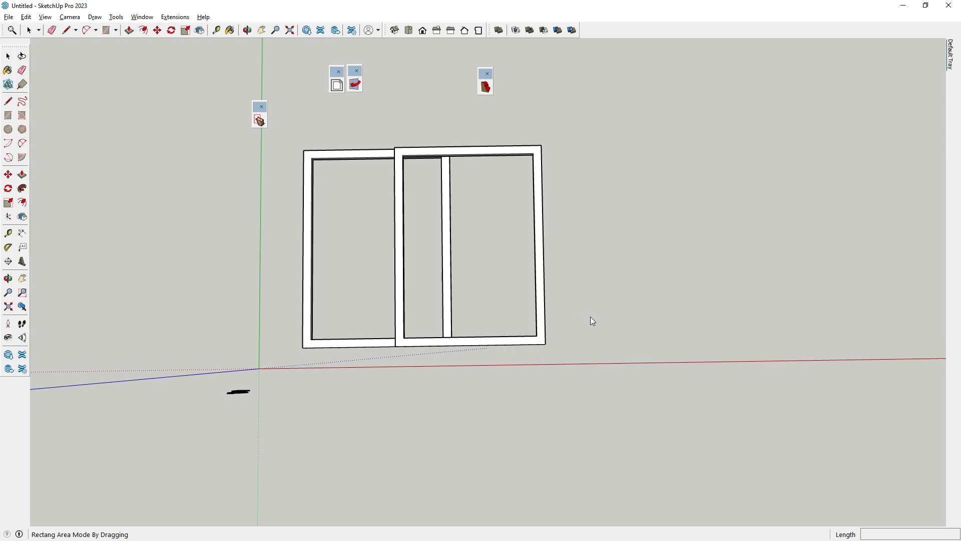
- Stretch the front frame's right-hand side inward by exactly 1' with Stretch By Area, and undo the stretch
{"action": "left_click", "coordinate": [259, 122]}
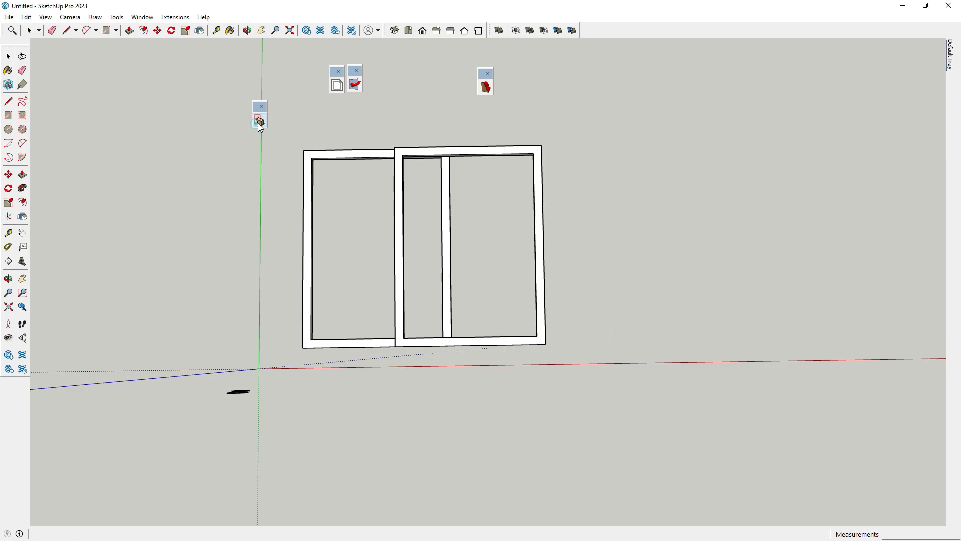
{"action": "left_click_drag", "start_coordinate": [485, 115], "coordinate": [598, 392]}
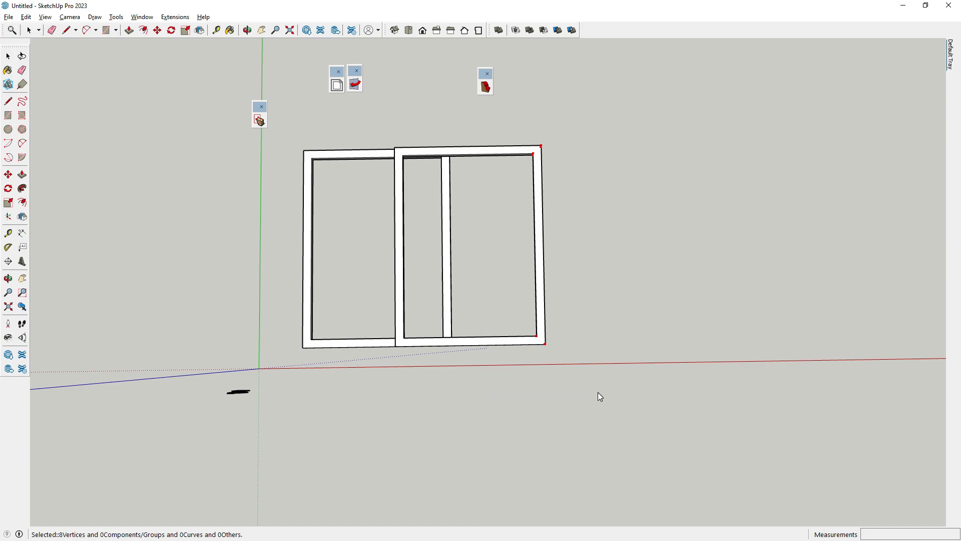
{"action": "left_click", "coordinate": [671, 348]}
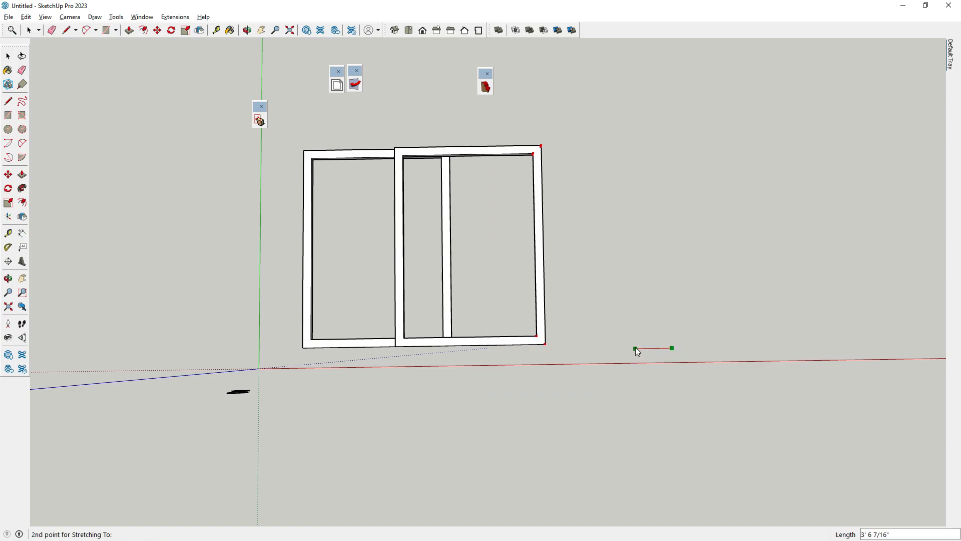
{"action": "type", "text": "1"}
{"action": "key", "text": "Return"}
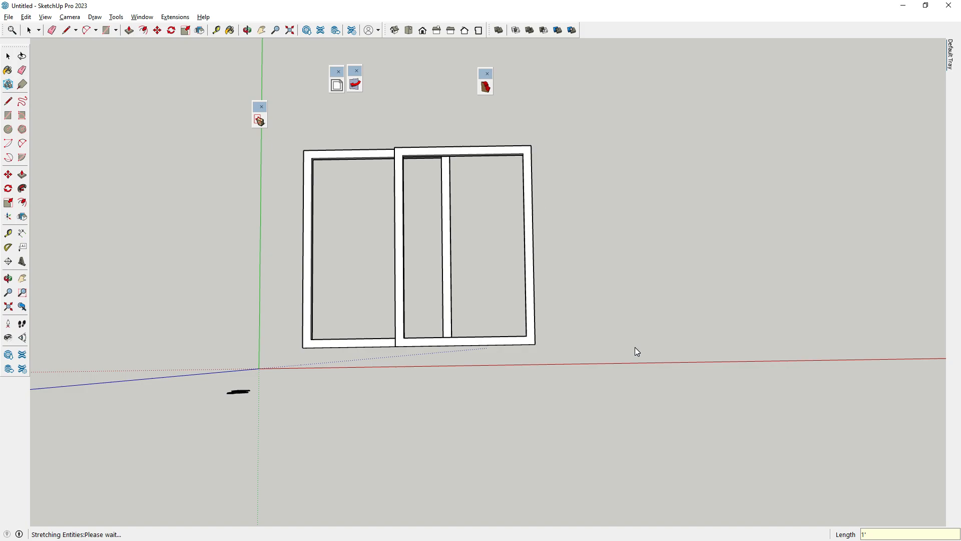
{"action": "left_click", "coordinate": [257, 121]}
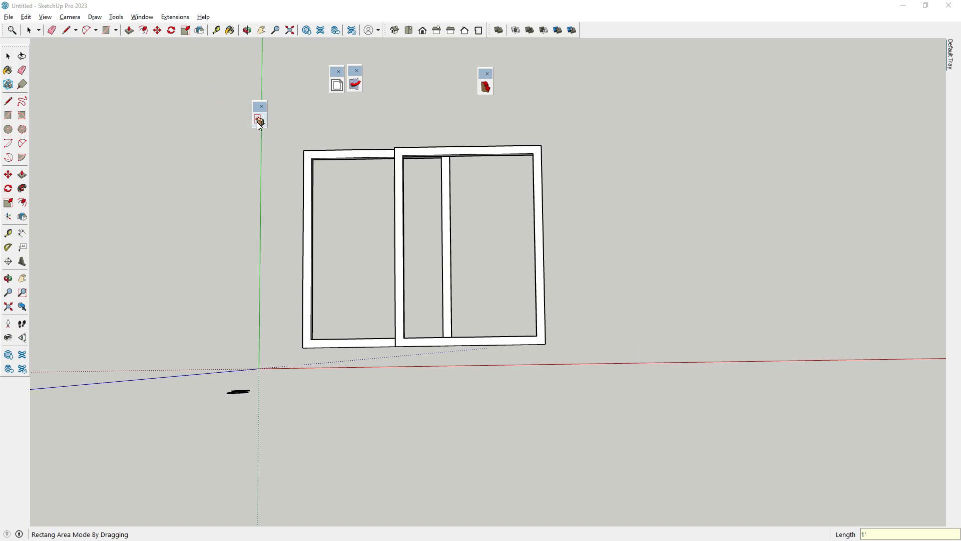
- Stretch the overlapping uprights of both frames together 3' toward the origin with Stretch By Area, and undo the stretch
{"action": "left_click_drag", "start_coordinate": [376, 134], "coordinate": [464, 369]}
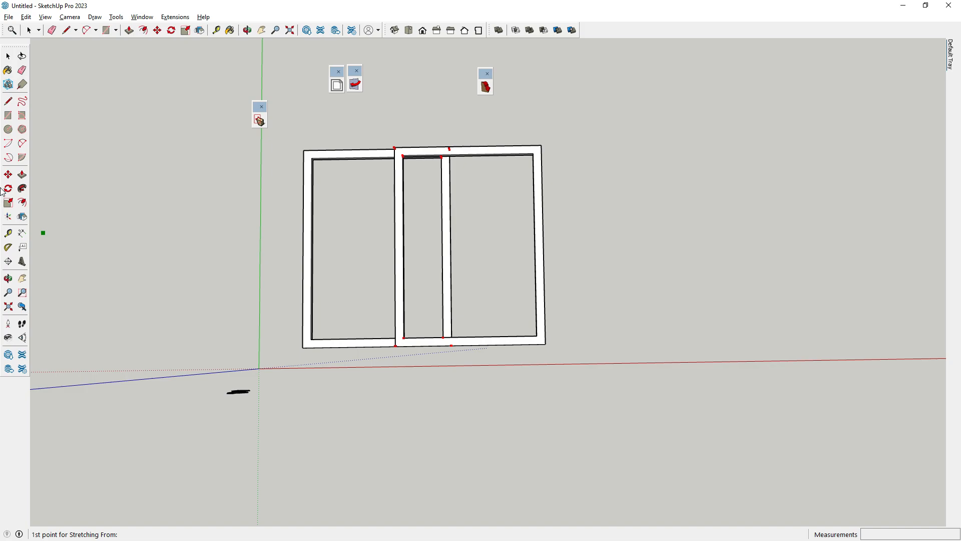
{"action": "left_click", "coordinate": [8, 174]}
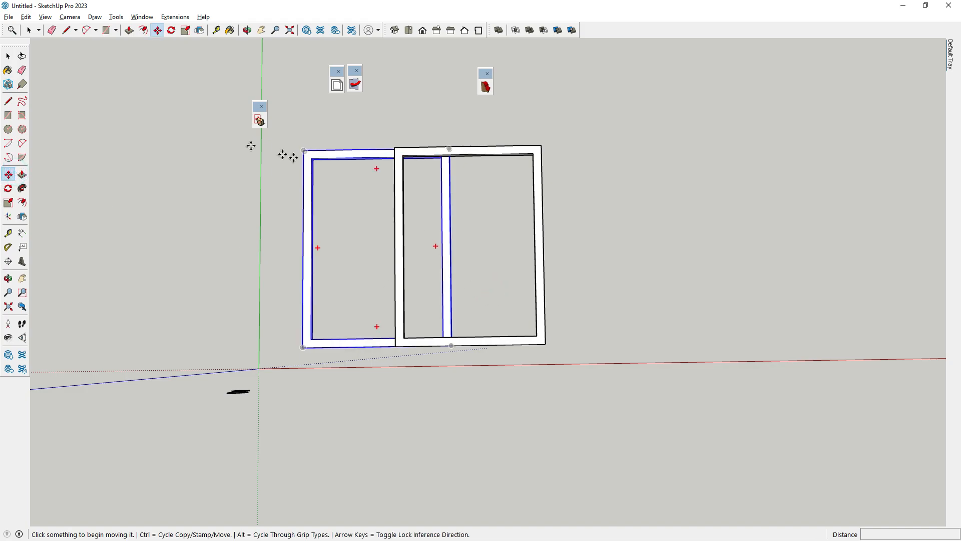
{"action": "left_click", "coordinate": [260, 121]}
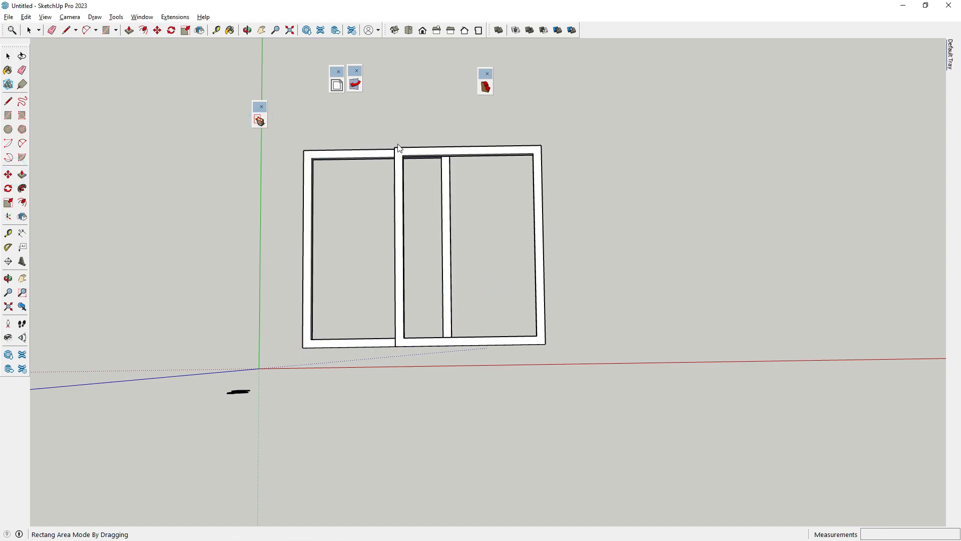
{"action": "left_click_drag", "start_coordinate": [375, 129], "coordinate": [486, 398]}
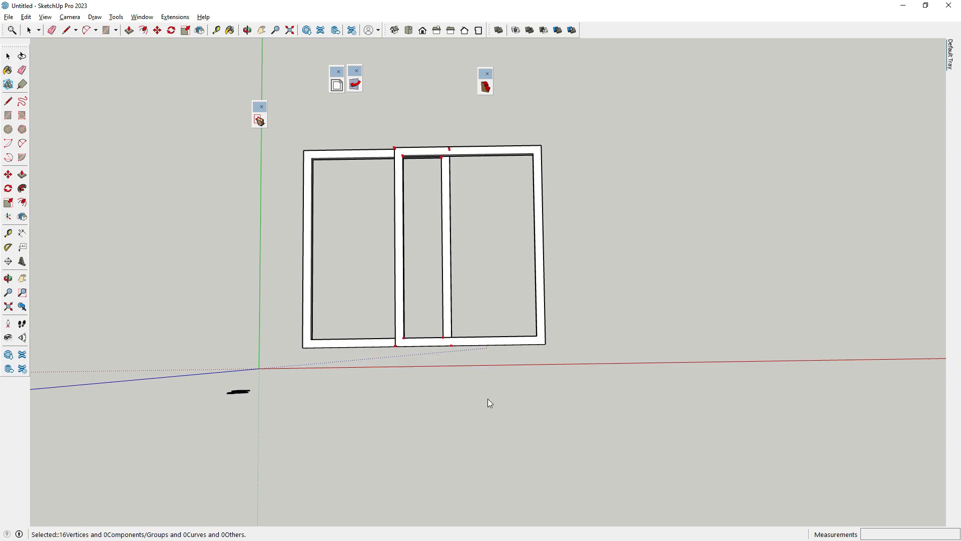
{"action": "left_click", "coordinate": [535, 385]}
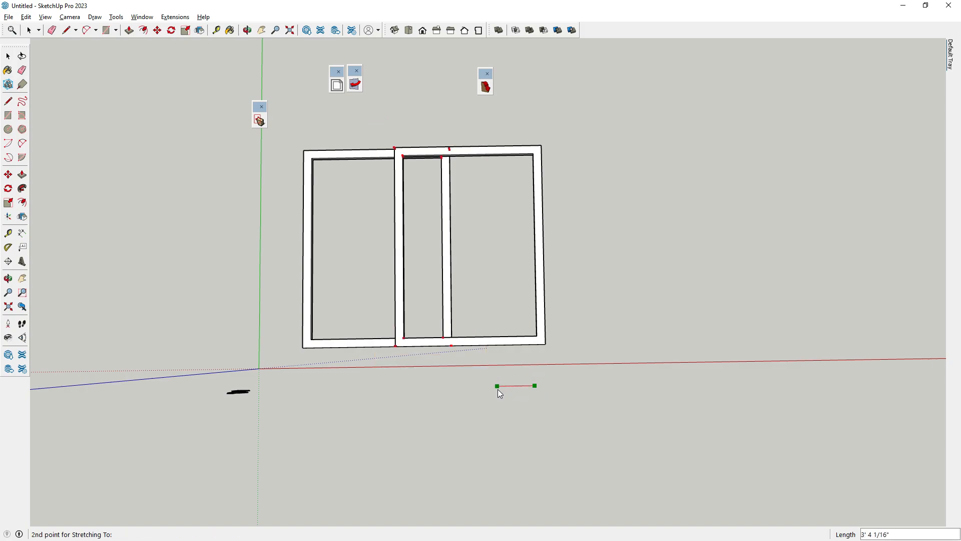
{"action": "type", "text": "3'"}
{"action": "key", "text": "Return"}
{"action": "middle_click_drag", "start_coordinate": [498, 394], "coordinate": [448, 342]}
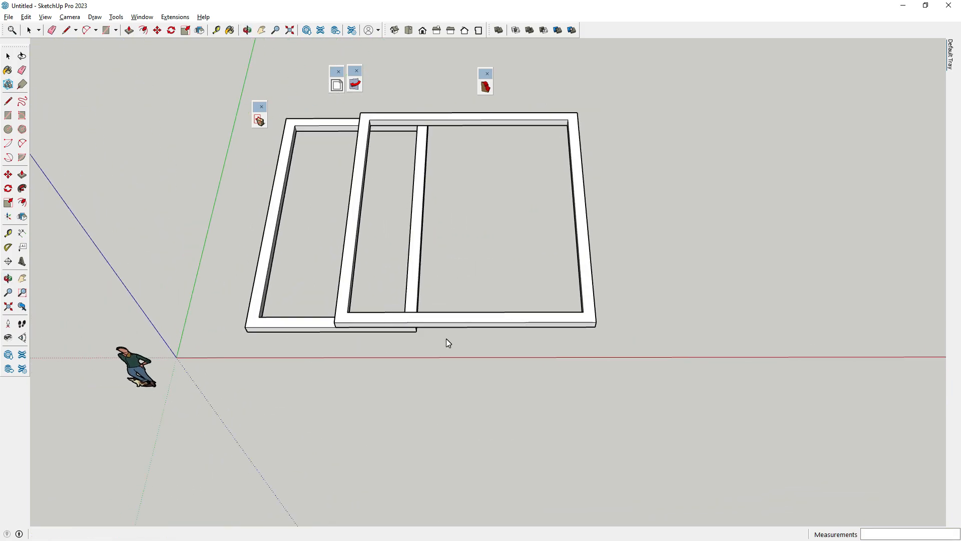
{"action": "key", "text": "ctrl+z"}
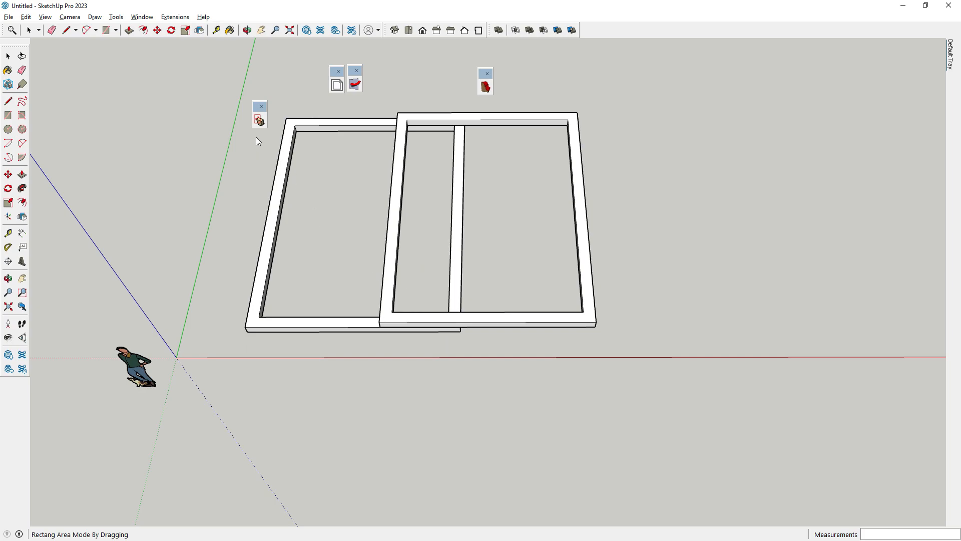
{"action": "key", "text": "space"}
{"action": "left_click", "coordinate": [90, 129]}
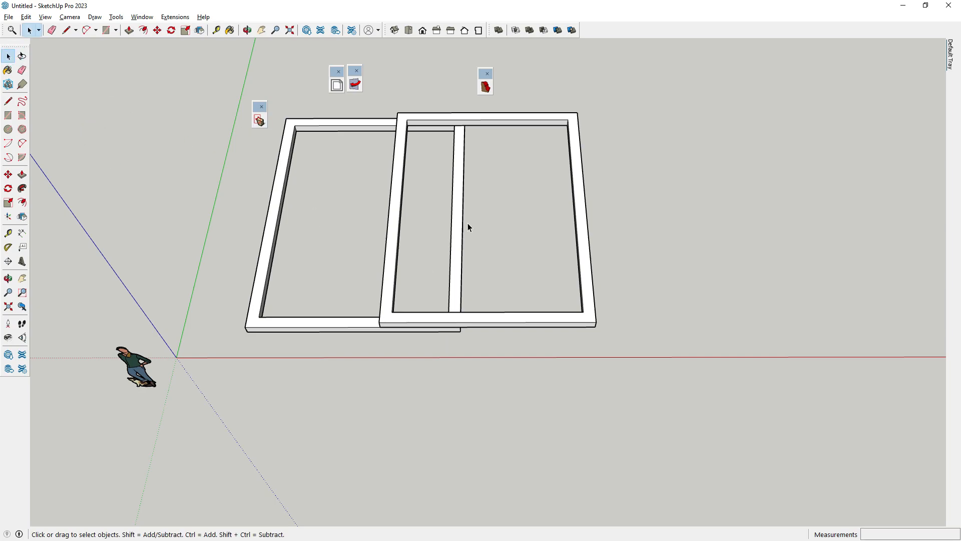
{"action": "double_click", "coordinate": [403, 317]}
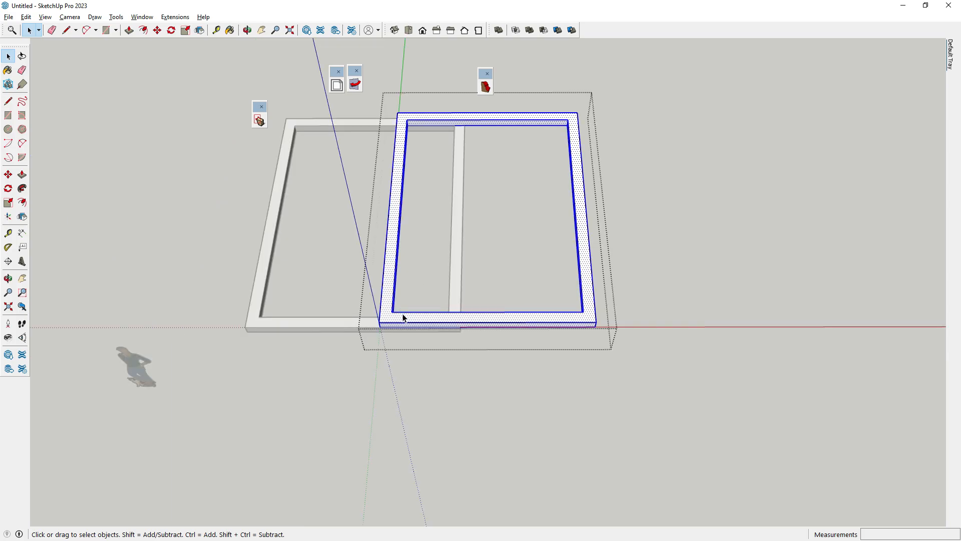
{"action": "left_click", "coordinate": [396, 370]}
- Use Stretch By Area on the overlapping uprights of both frames to shift them together 2' toward the origin
{"action": "left_click", "coordinate": [259, 120]}
{"action": "left_click_drag", "start_coordinate": [368, 92], "coordinate": [491, 415]}
{"action": "left_click", "coordinate": [473, 365]}
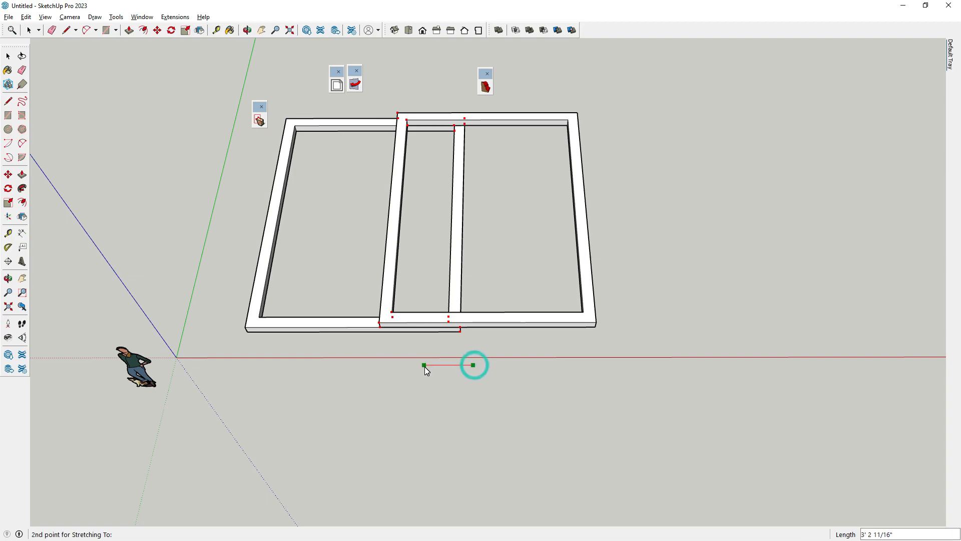
{"action": "type", "text": "2'"}
{"action": "key", "text": "Return"}
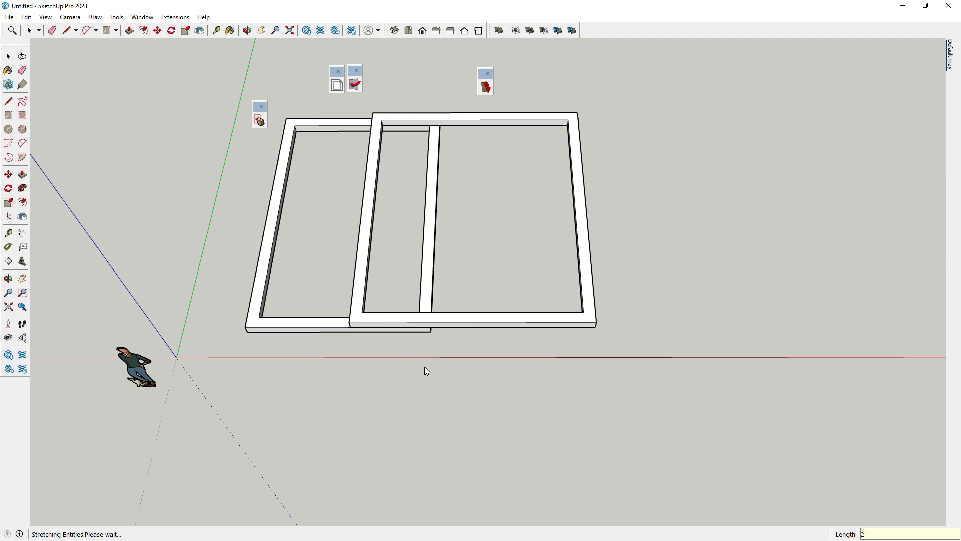
- Narrow the front frame by stretching its right-hand upright freehand inward along the red axis, and leave Stretch By Area
{"action": "left_click_drag", "start_coordinate": [547, 96], "coordinate": [651, 393]}
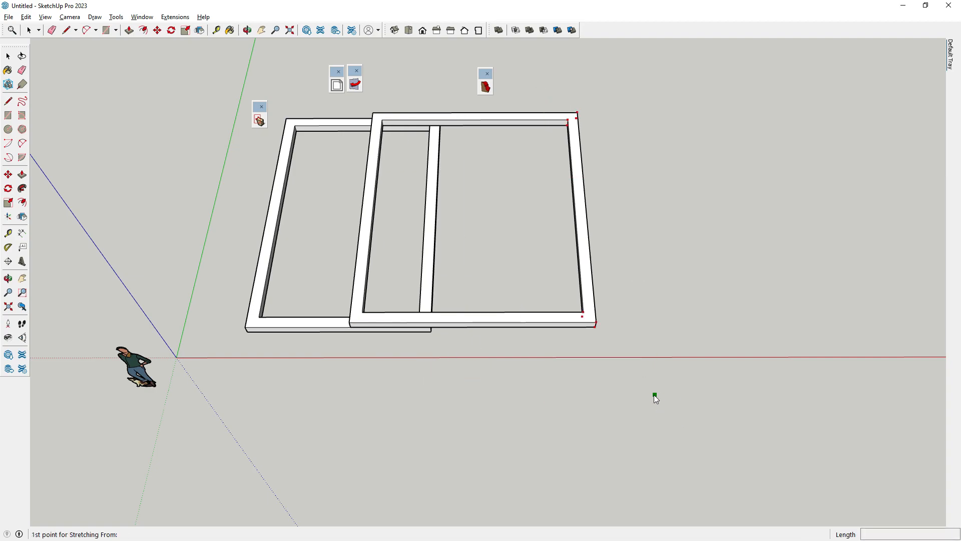
{"action": "left_click", "coordinate": [650, 395]}
{"action": "left_click", "coordinate": [542, 394]}
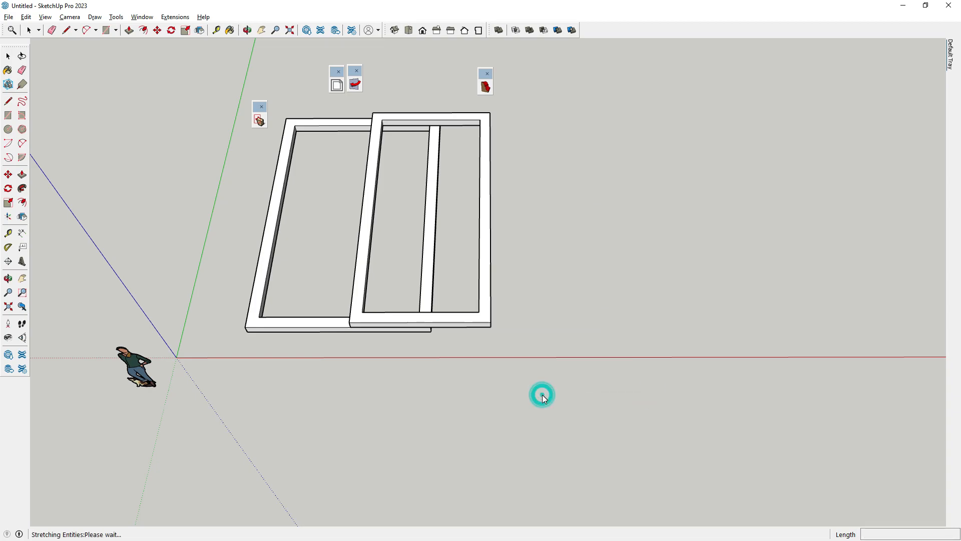
{"action": "middle_click_drag", "start_coordinate": [542, 394], "coordinate": [322, 242]}
{"action": "key", "text": "space"}
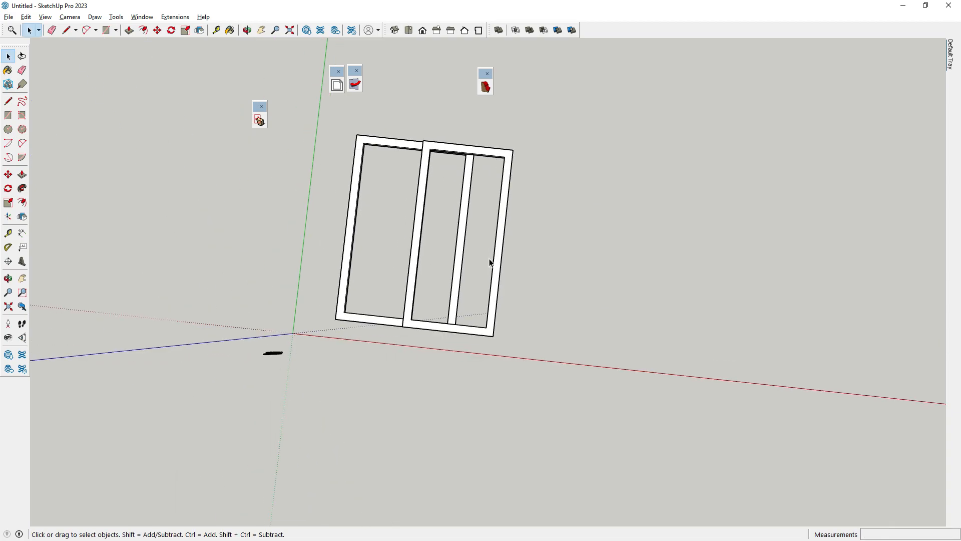